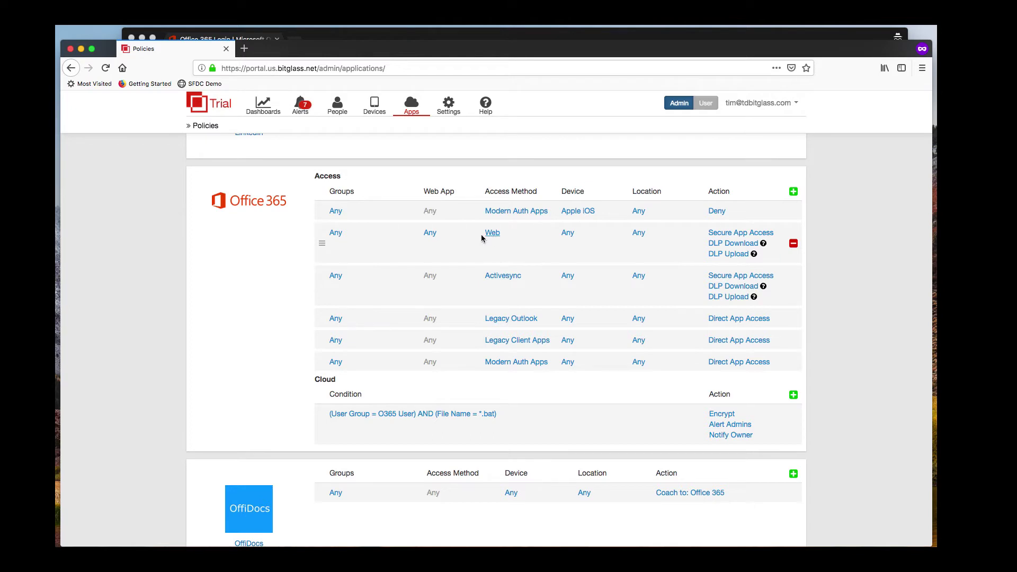
Step: Inspect the individual Office 365 web apps in the Web rule's scope without changing them
{"action": "left_click", "coordinate": [430, 235]}
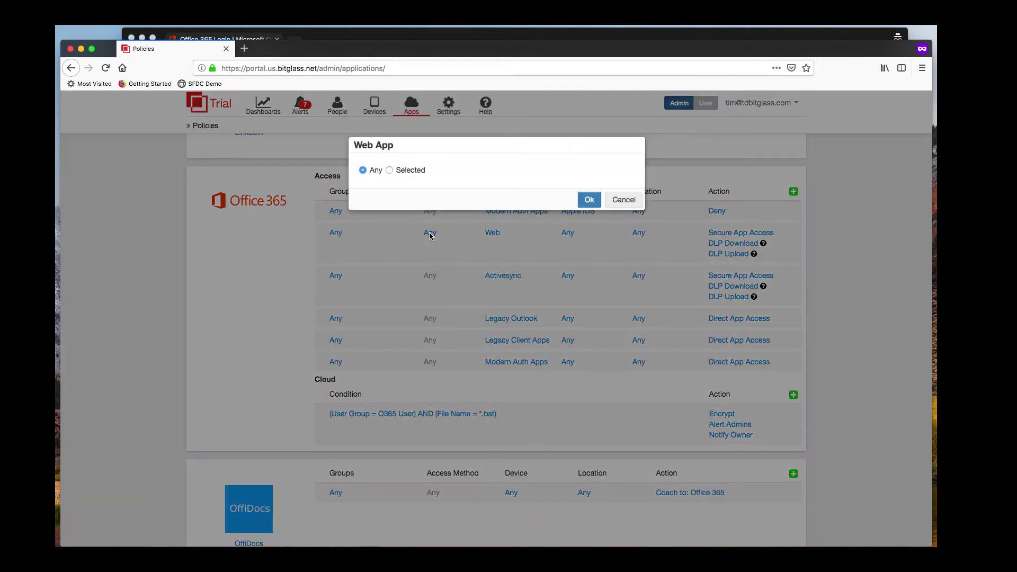
{"action": "left_click", "coordinate": [389, 170]}
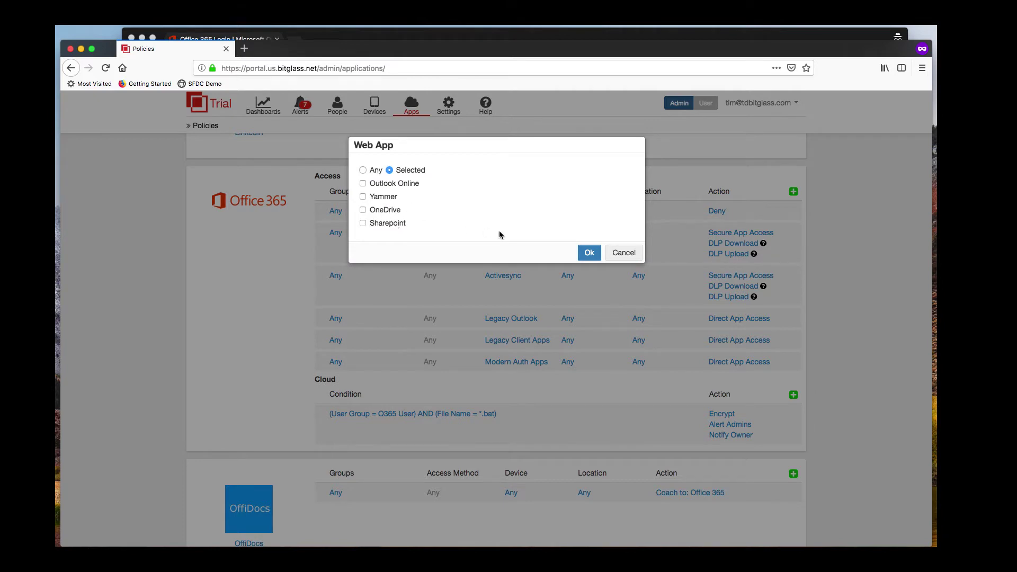
{"action": "left_click", "coordinate": [630, 253]}
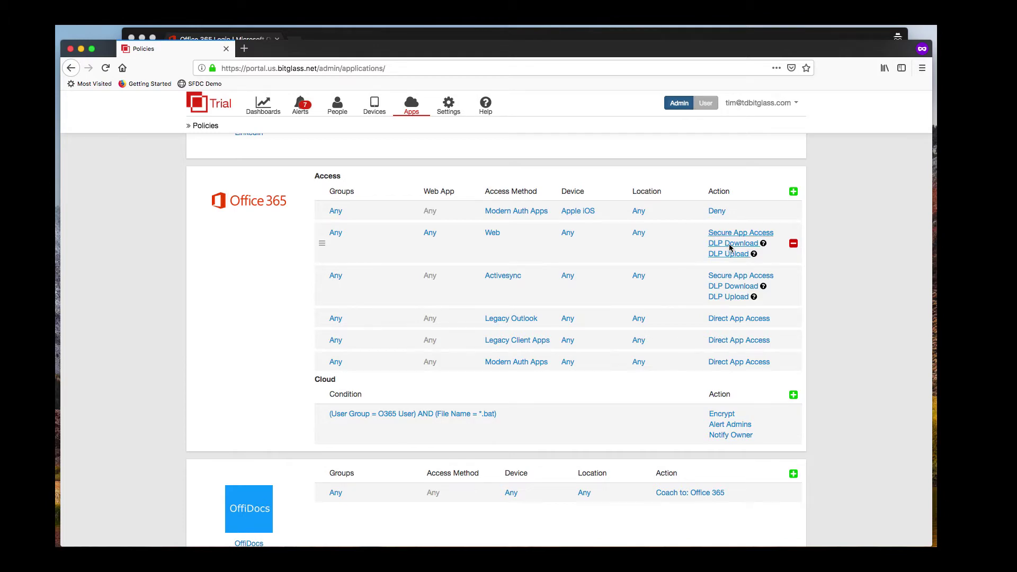
Step: Review the web download DLP actions and Always Match watermark options, closing without saving
{"action": "left_click", "coordinate": [730, 245]}
{"action": "scroll", "coordinate": [478, 239], "scroll_direction": "down", "scroll_amount": 3}
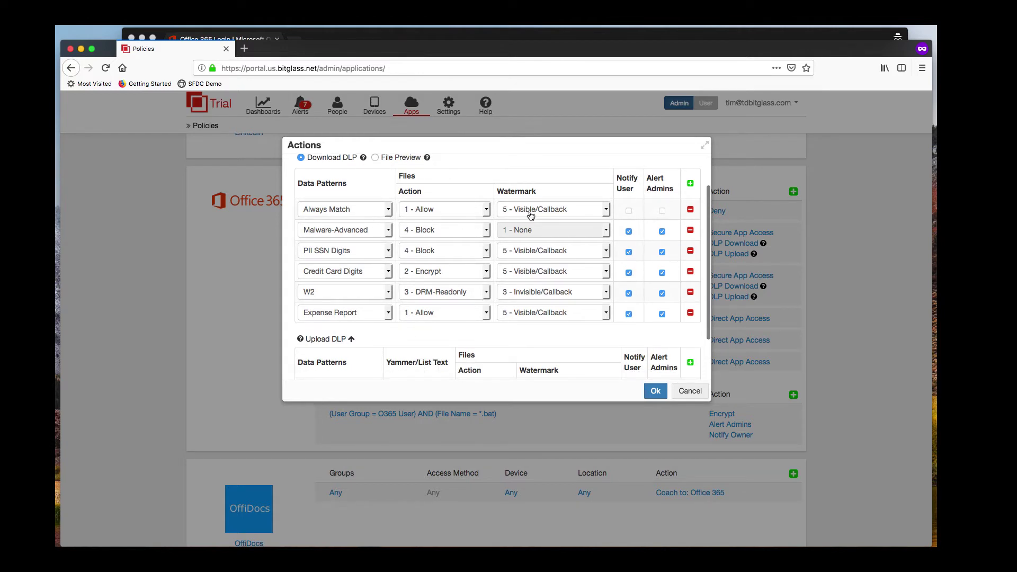
{"action": "left_click", "coordinate": [606, 211]}
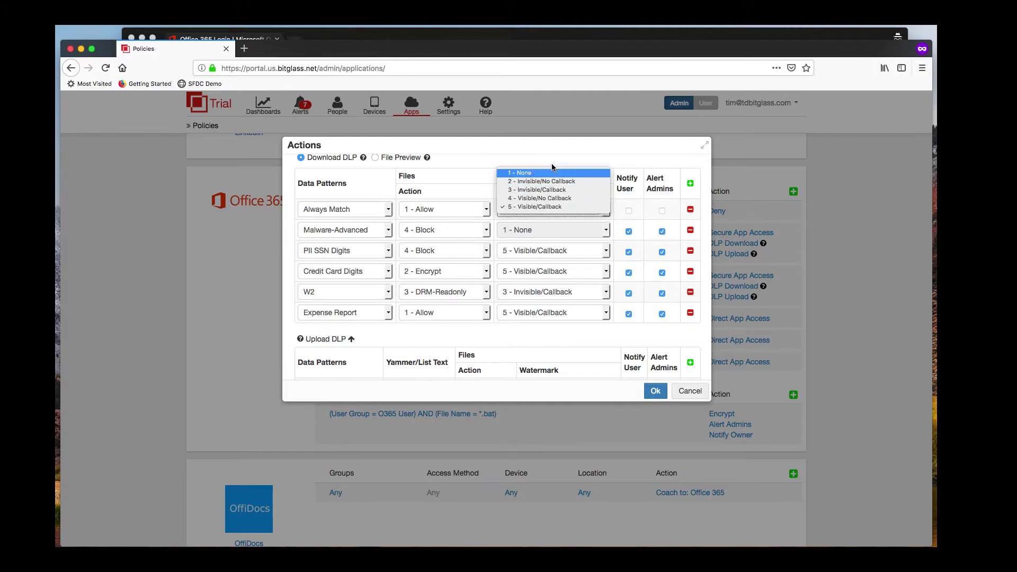
{"action": "left_click", "coordinate": [529, 153]}
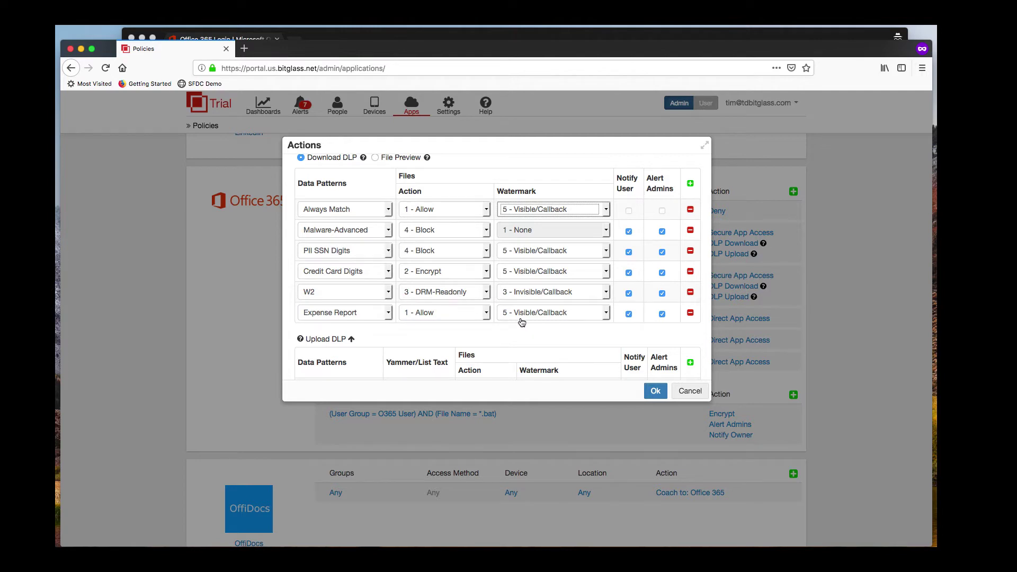
{"action": "scroll", "coordinate": [522, 322], "scroll_direction": "down", "scroll_amount": 2}
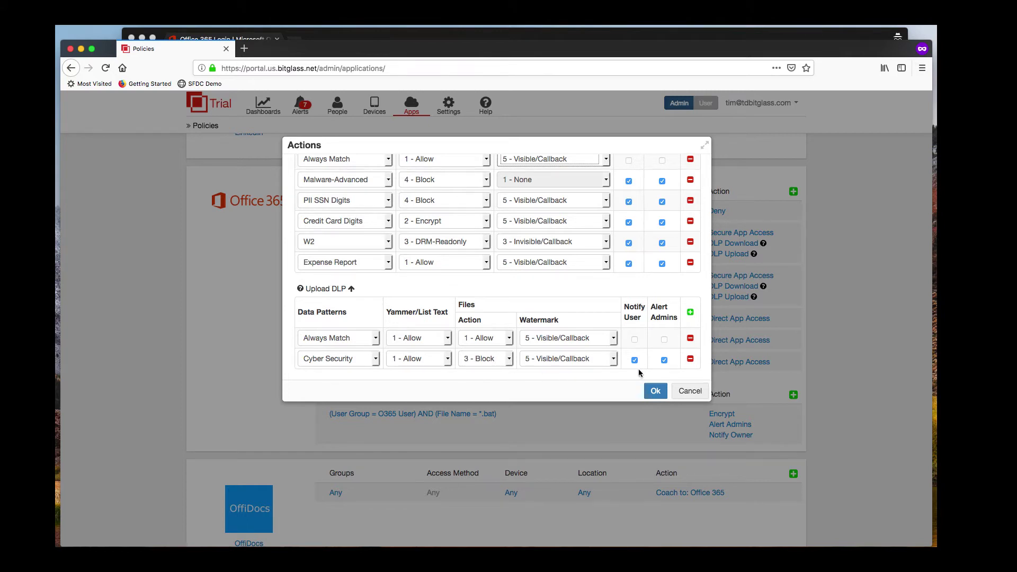
{"action": "scroll", "coordinate": [658, 249], "scroll_direction": "up", "scroll_amount": 2}
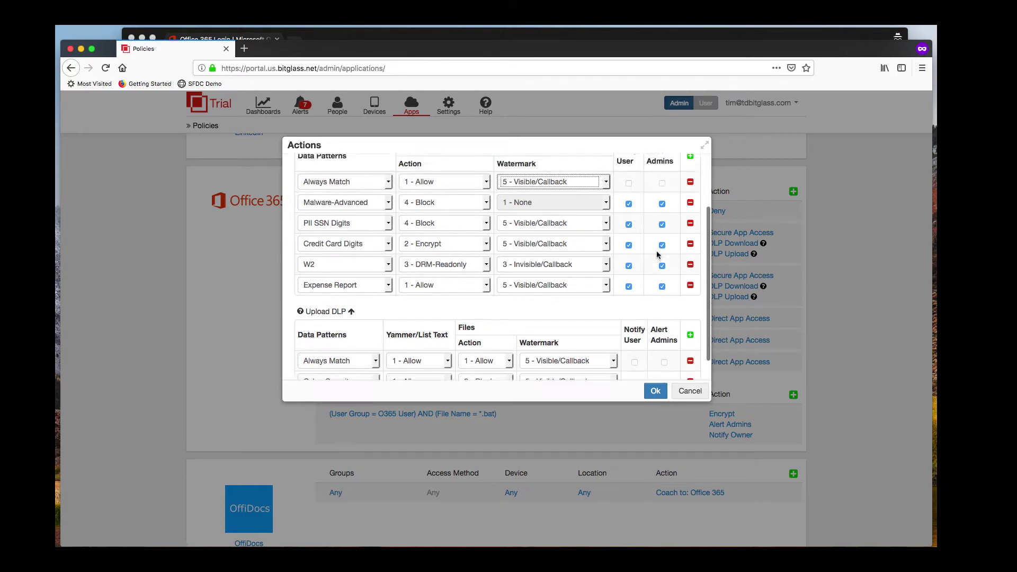
{"action": "left_click", "coordinate": [688, 391]}
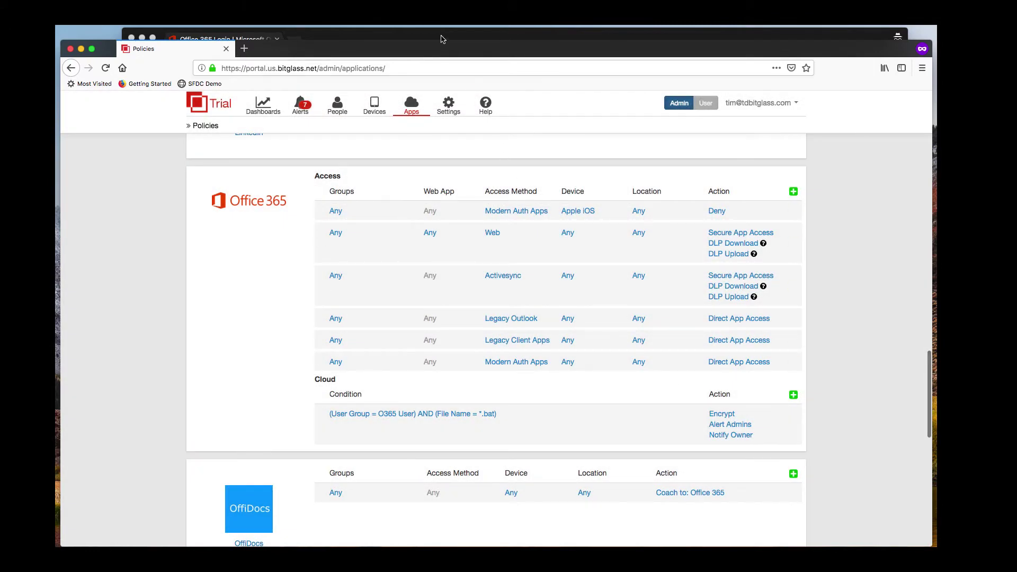
Step: Sign in to Office 365 on office.com with the user's email and Bitglass password
{"action": "left_click", "coordinate": [443, 39]}
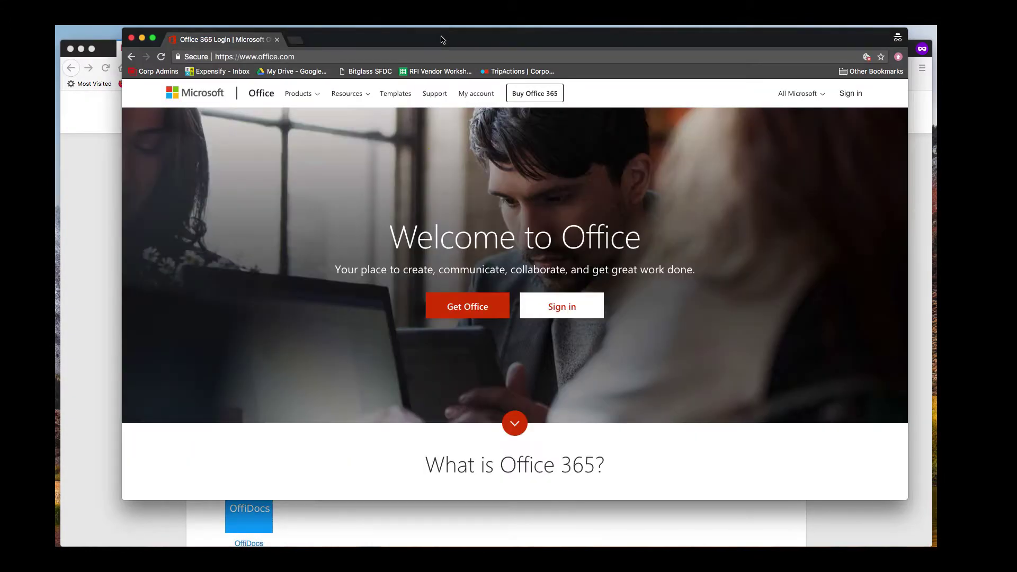
{"action": "left_click", "coordinate": [560, 312]}
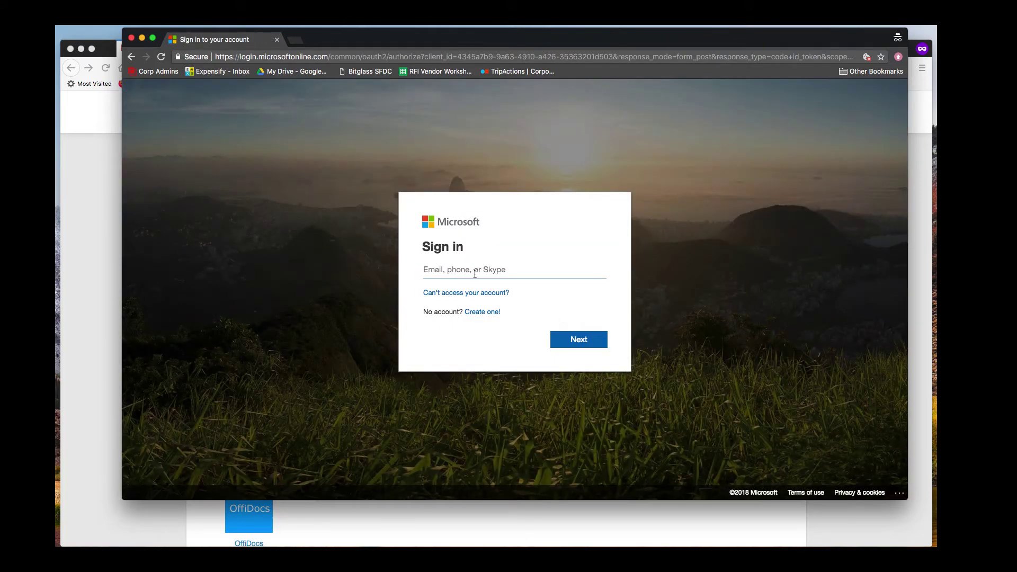
{"action": "key", "text": "Return"}
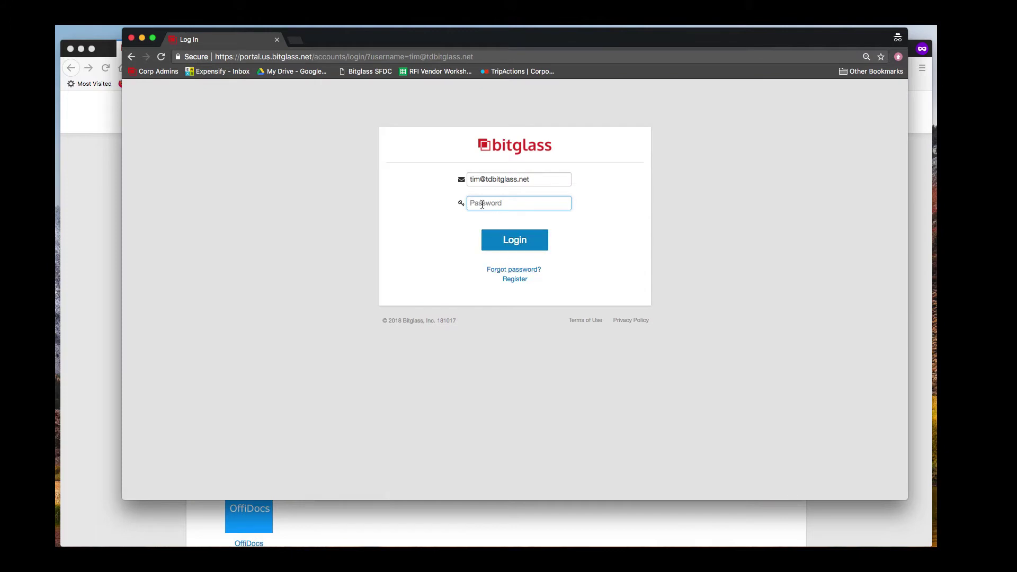
{"action": "type", "text": "••••••••••"}
{"action": "key", "text": "Return"}
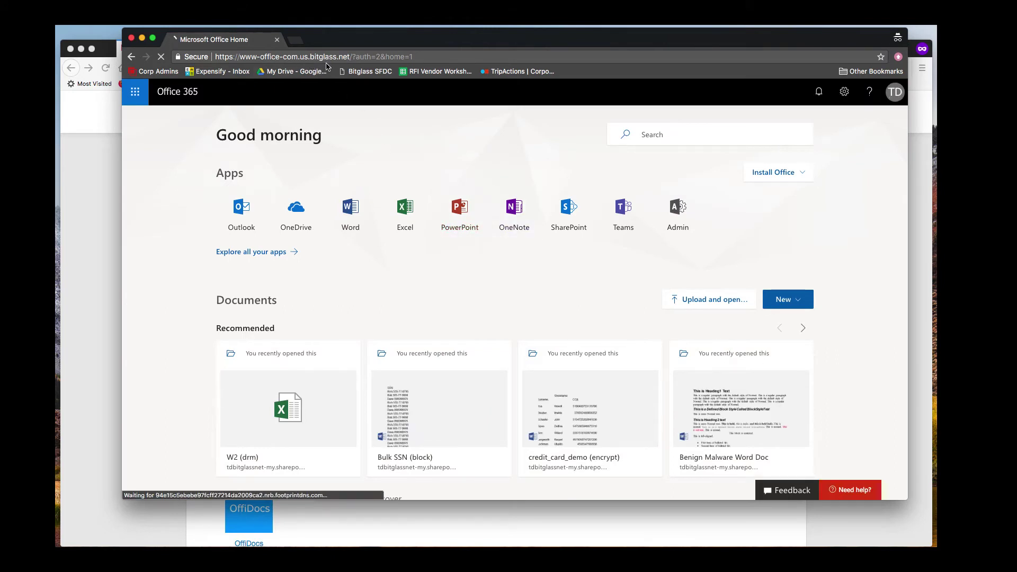
Step: Open OneDrive and preview Bulk SSN (block).docx online
{"action": "left_click", "coordinate": [311, 203]}
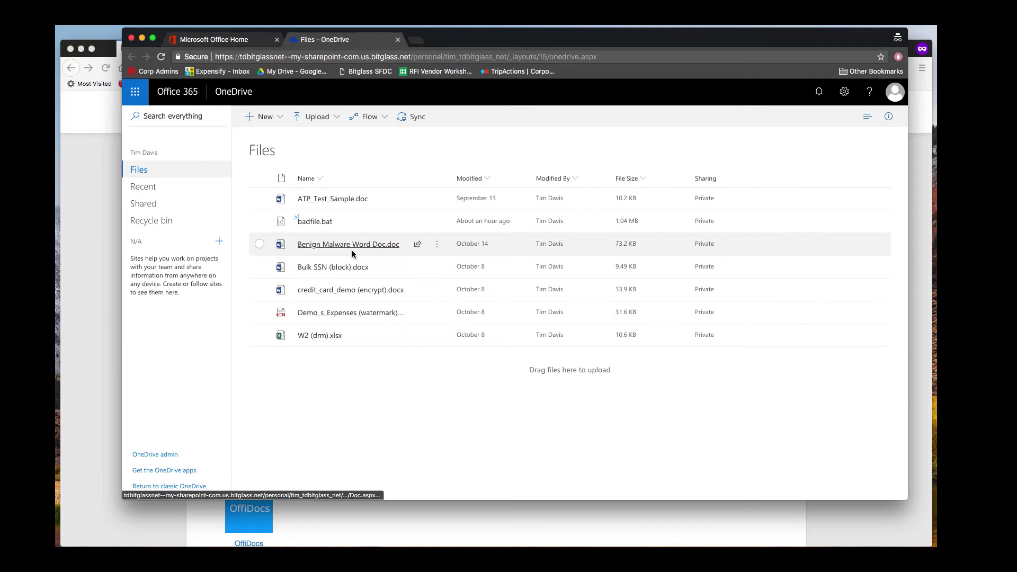
{"action": "mouse_move", "coordinate": [360, 272]}
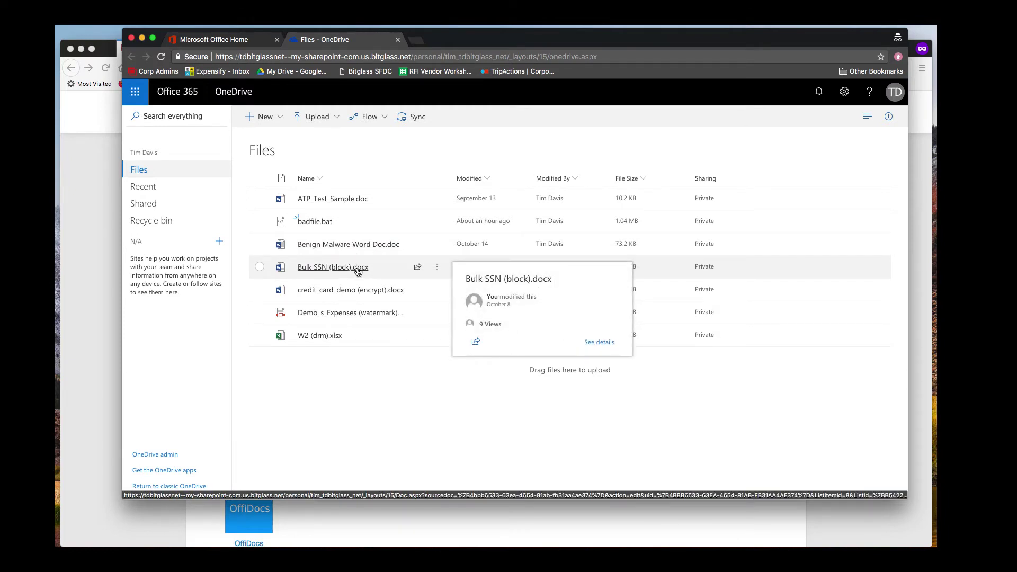
{"action": "left_click", "coordinate": [358, 271]}
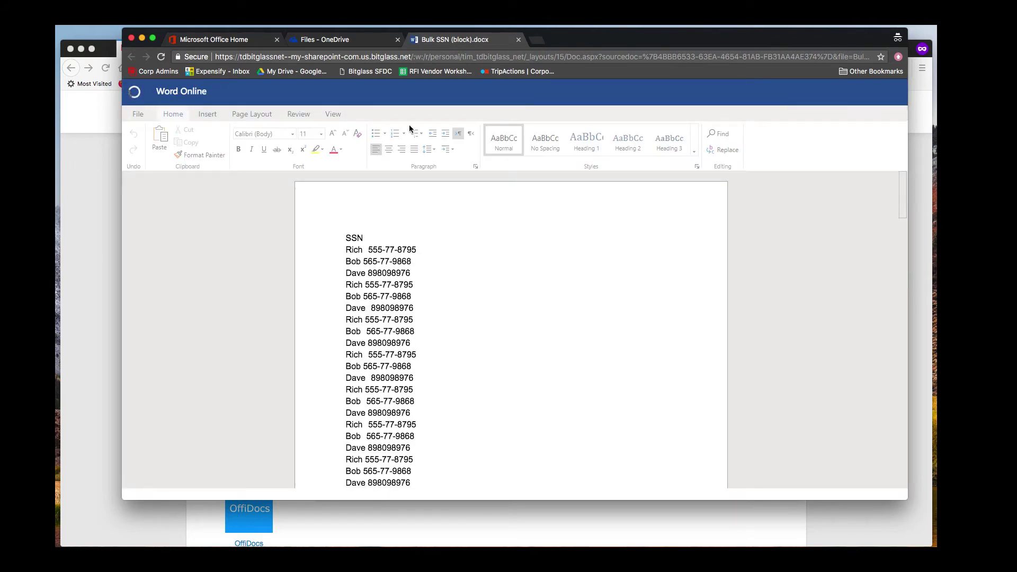
{"action": "left_click", "coordinate": [363, 39]}
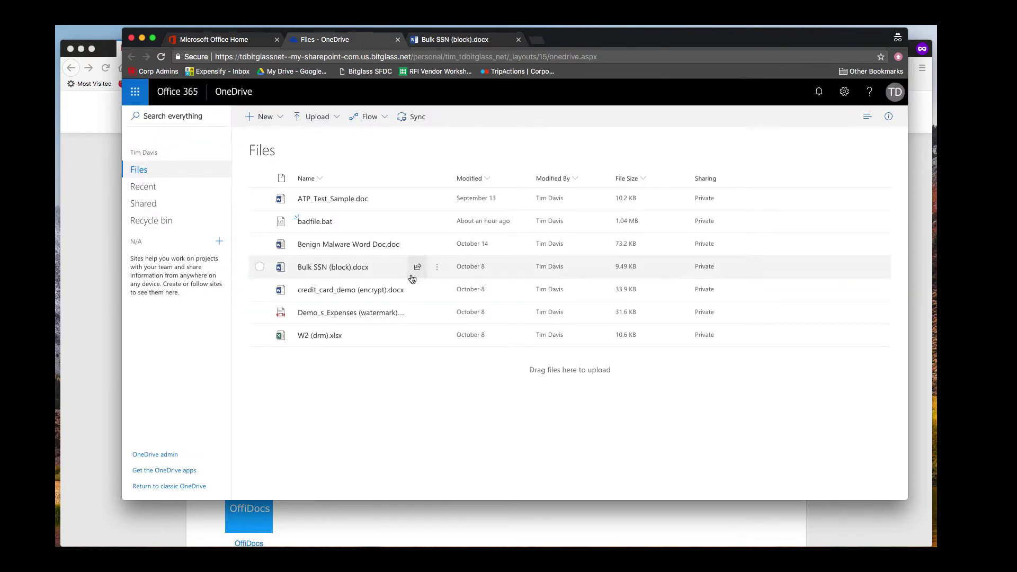
Step: Download Bulk SSN (block).docx and open the downloaded copy
{"action": "left_click", "coordinate": [437, 267]}
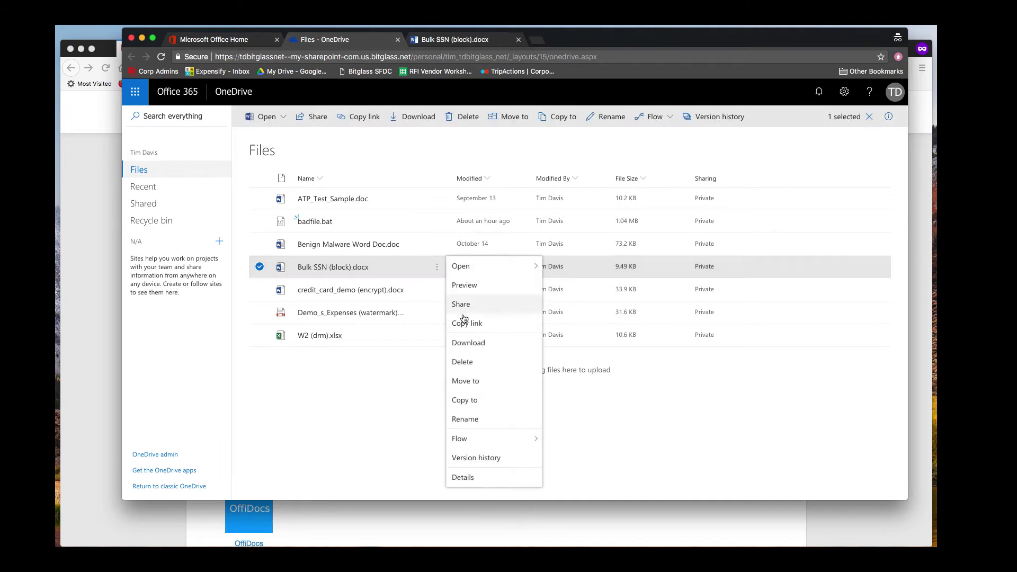
{"action": "left_click", "coordinate": [473, 343]}
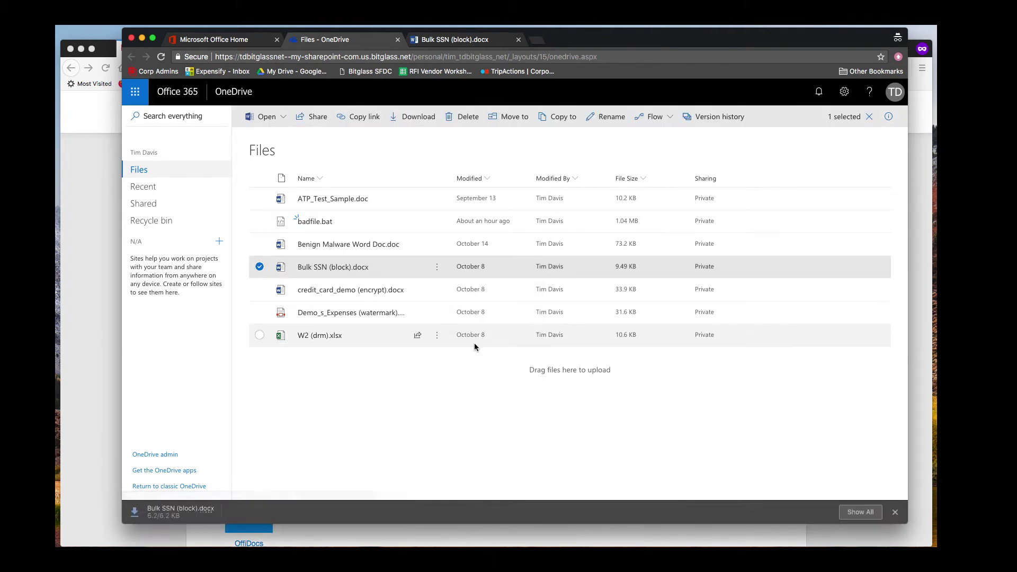
{"action": "left_click", "coordinate": [185, 512]}
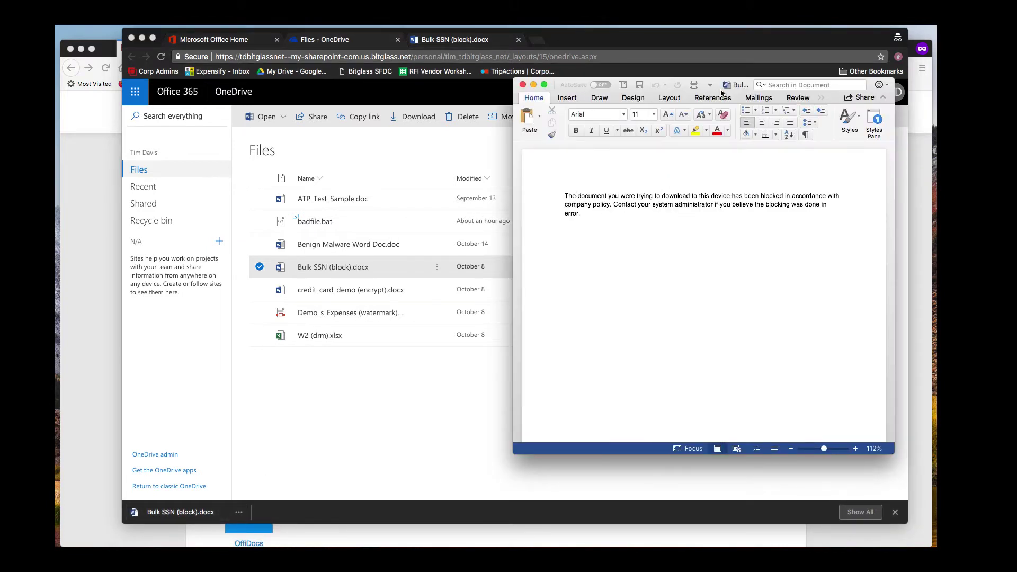
Step: Close the blocking-notice document and preview credit_card_demo (encrypt).docx online
{"action": "left_click", "coordinate": [523, 85]}
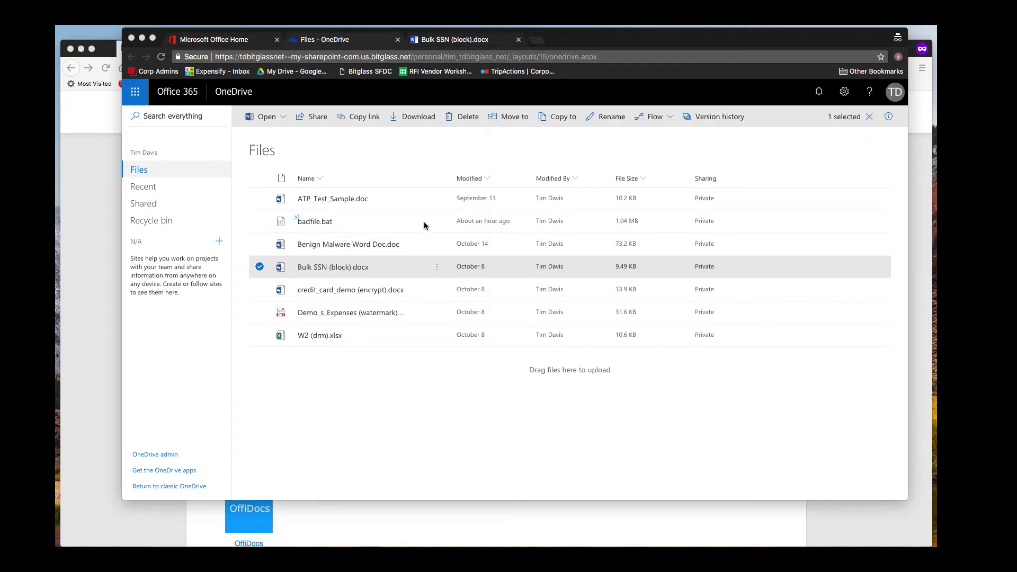
{"action": "left_click", "coordinate": [380, 290]}
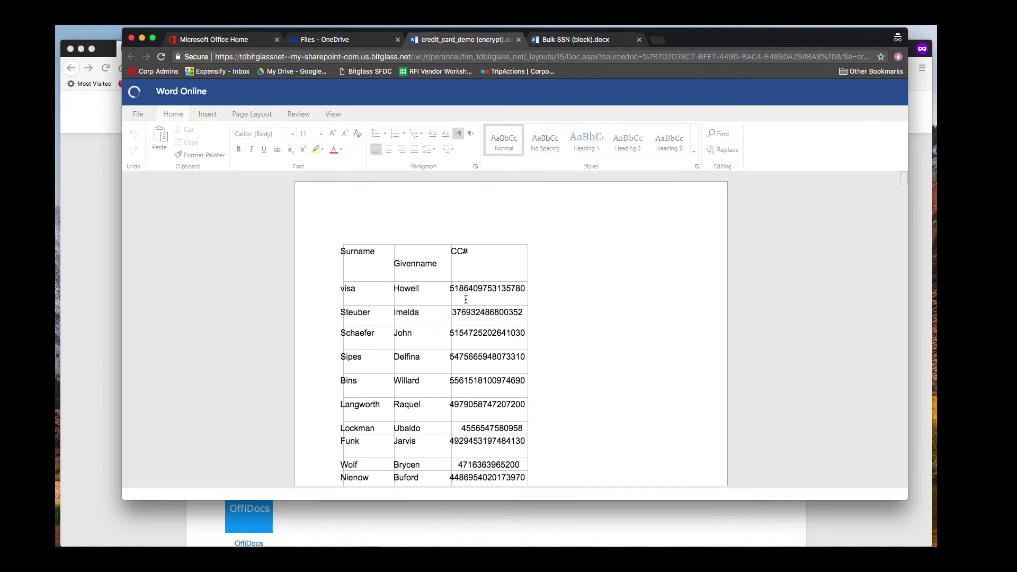
{"action": "left_click", "coordinate": [363, 45]}
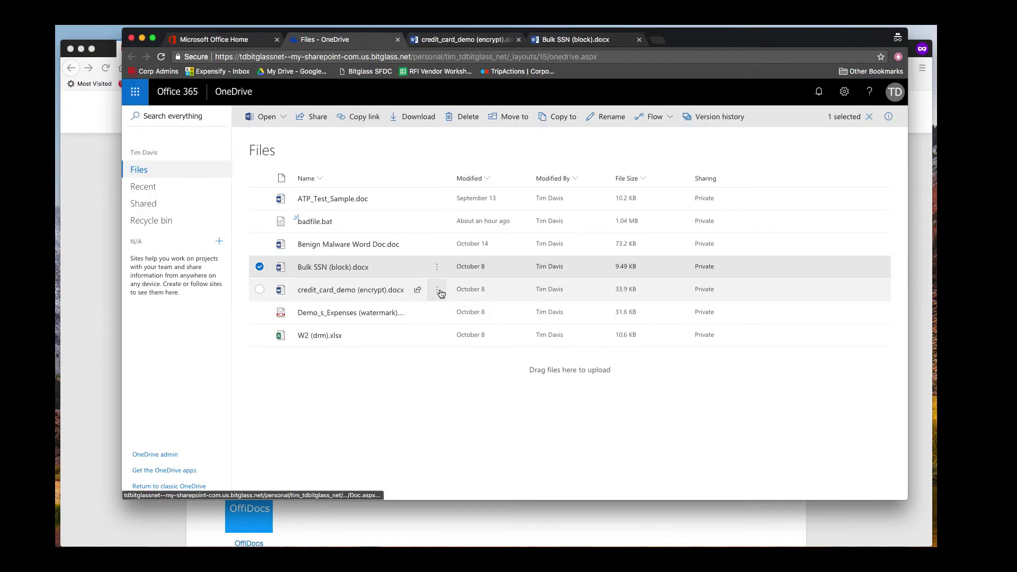
Step: Download credit_card_demo (encrypt).docx and open the resulting zip archive
{"action": "left_click", "coordinate": [438, 291]}
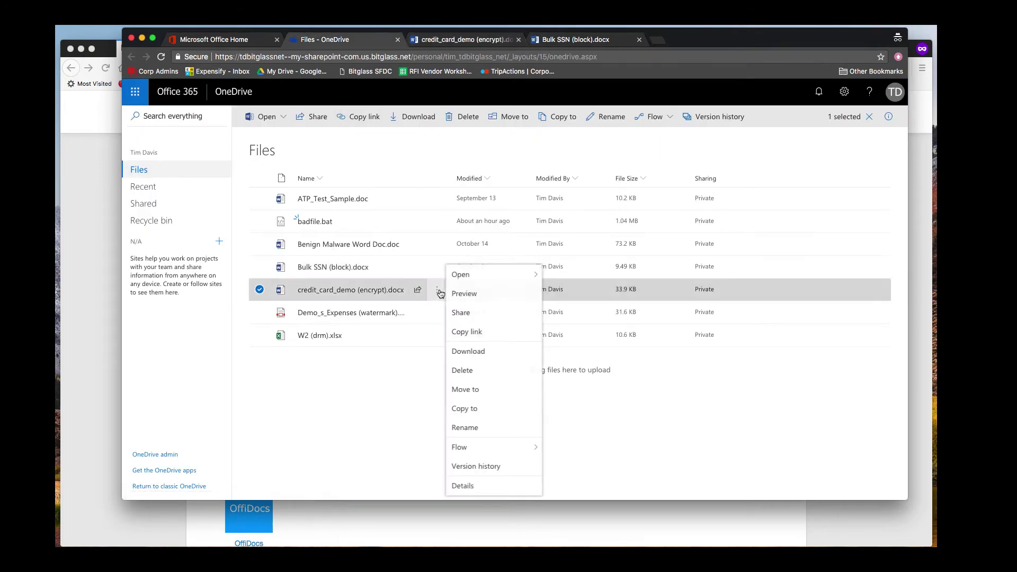
{"action": "left_click", "coordinate": [480, 352]}
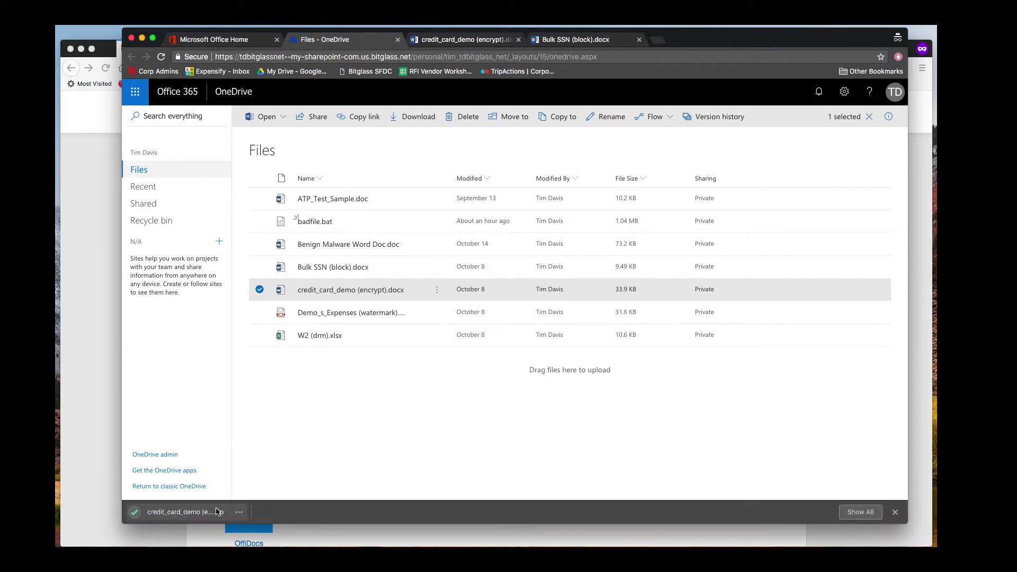
{"action": "left_click", "coordinate": [211, 512]}
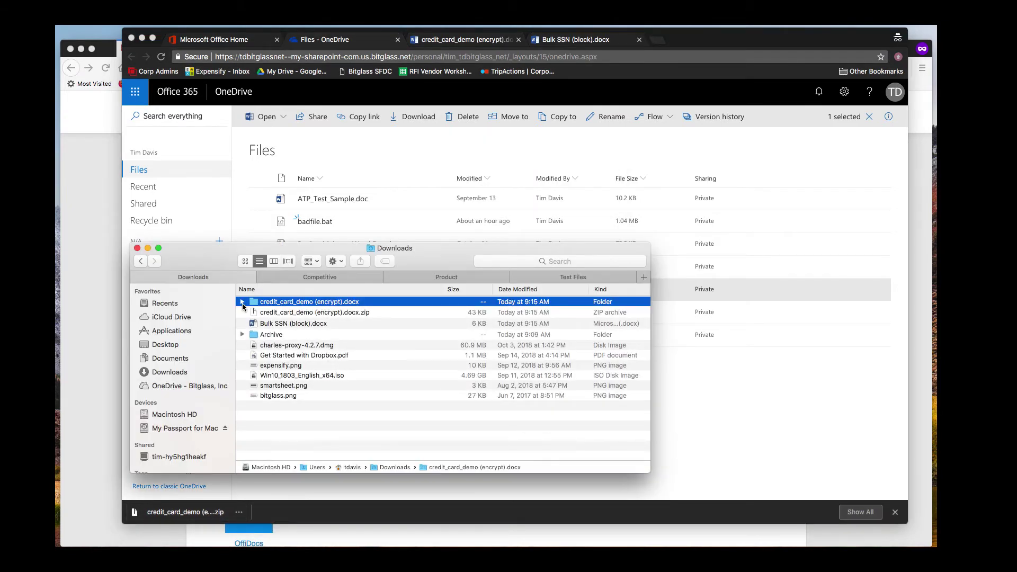
Step: Confirm the extracted credit card document demands a password, then read SECURITY MESSAGE.txt
{"action": "left_click", "coordinate": [243, 303]}
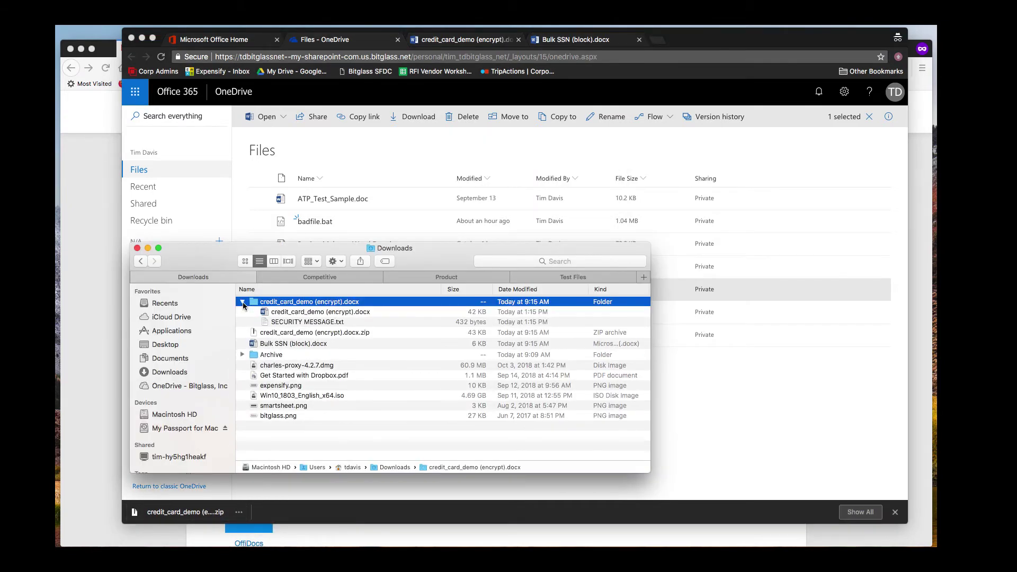
{"action": "left_click", "coordinate": [317, 314]}
{"action": "double_click", "coordinate": [317, 312]}
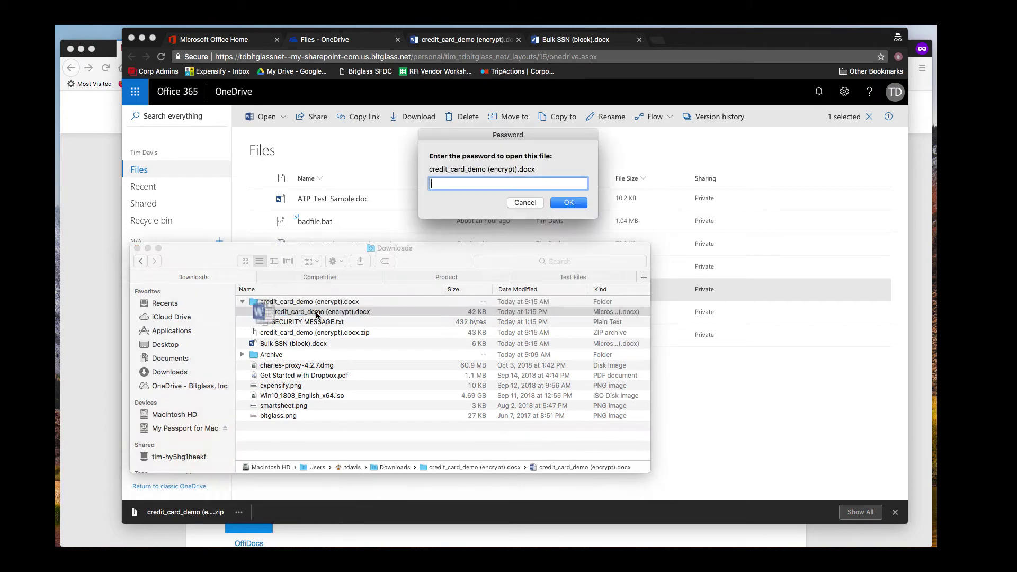
{"action": "left_click", "coordinate": [522, 204]}
{"action": "double_click", "coordinate": [316, 323]}
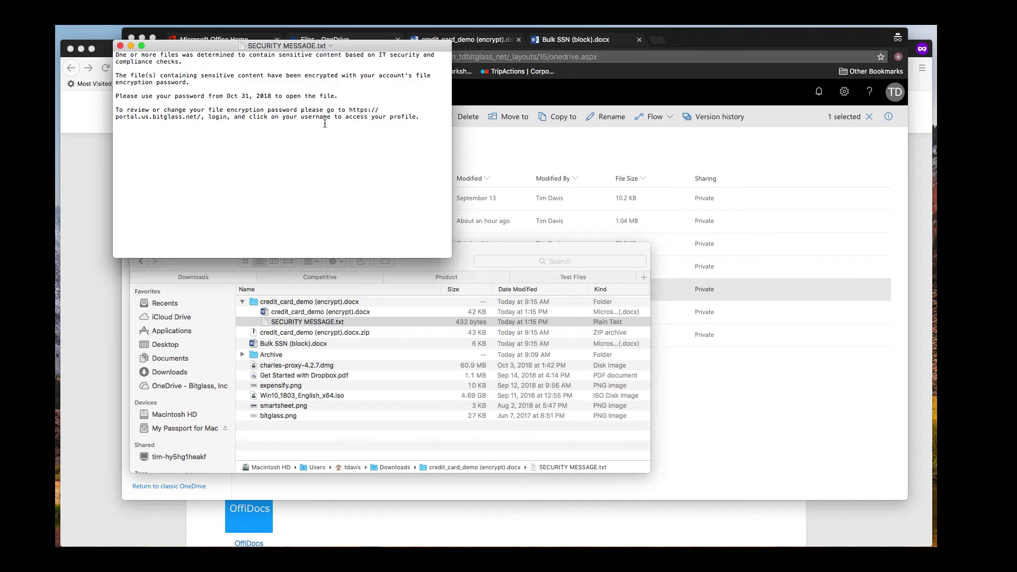
{"action": "left_click", "coordinate": [120, 46]}
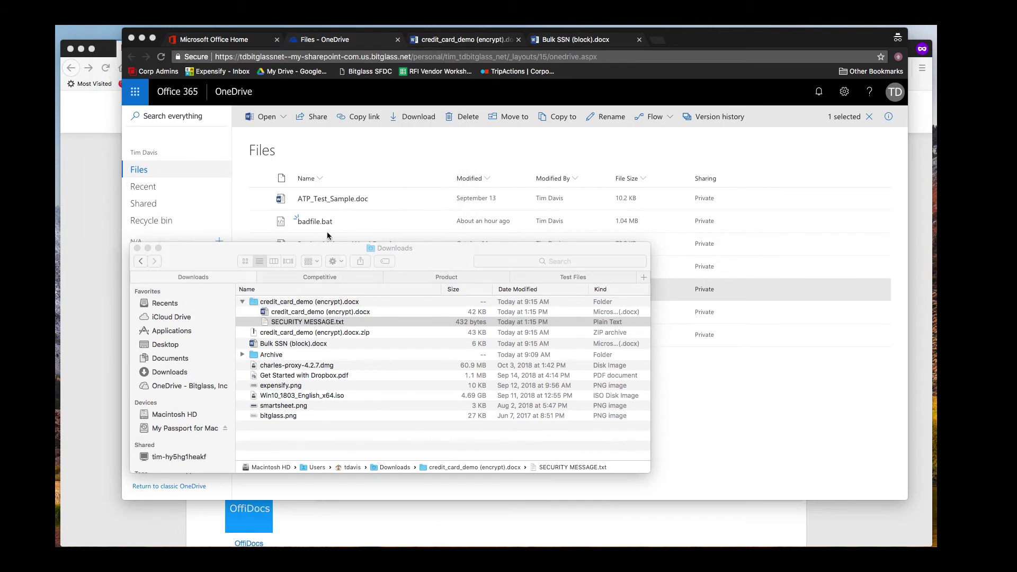
Step: Preview W2 (drm).xlsx in Excel Online, then download it and open W2 (drm).xlsx.html
{"action": "left_click", "coordinate": [415, 215]}
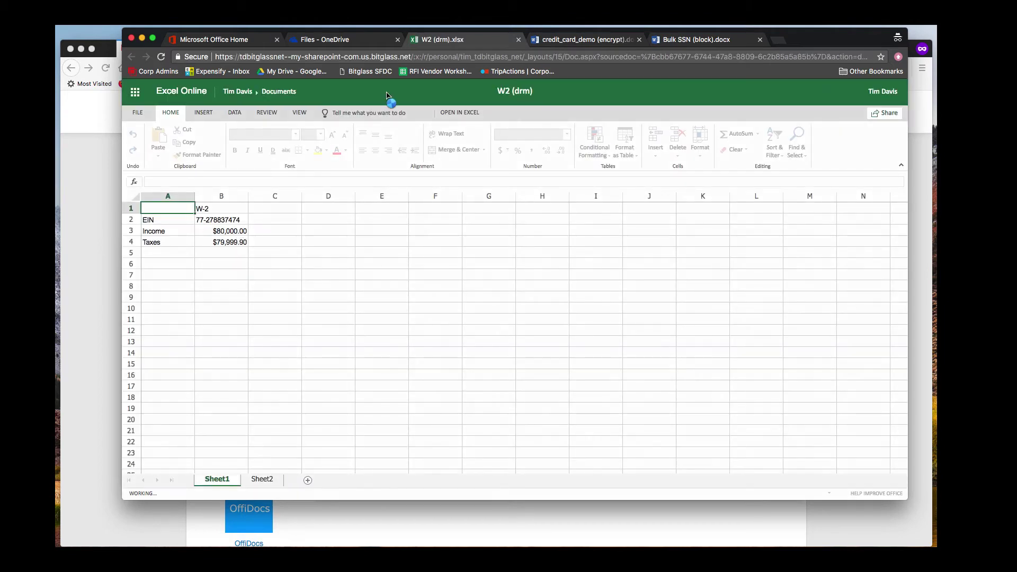
{"action": "left_click", "coordinate": [373, 42]}
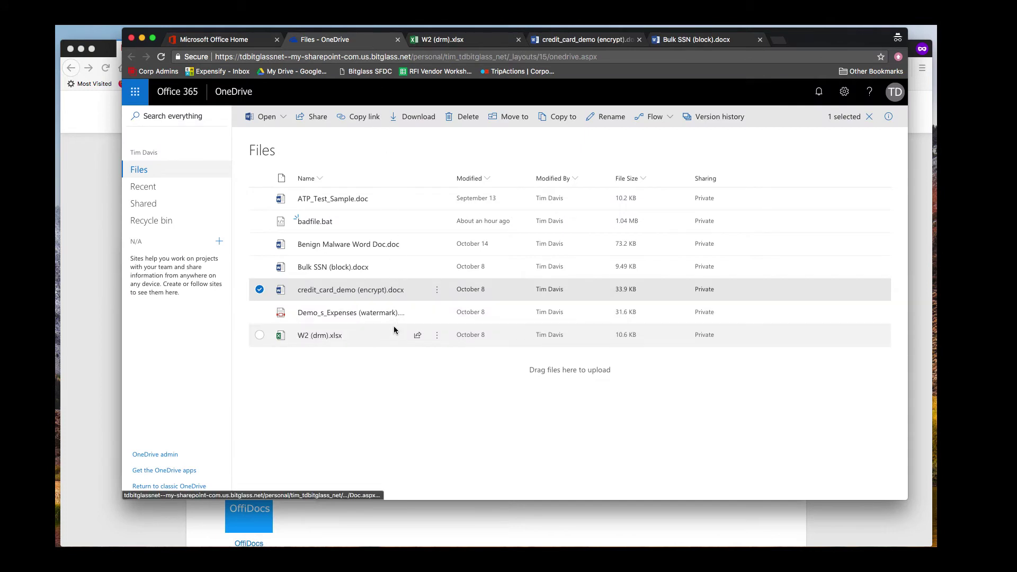
{"action": "left_click", "coordinate": [437, 334]}
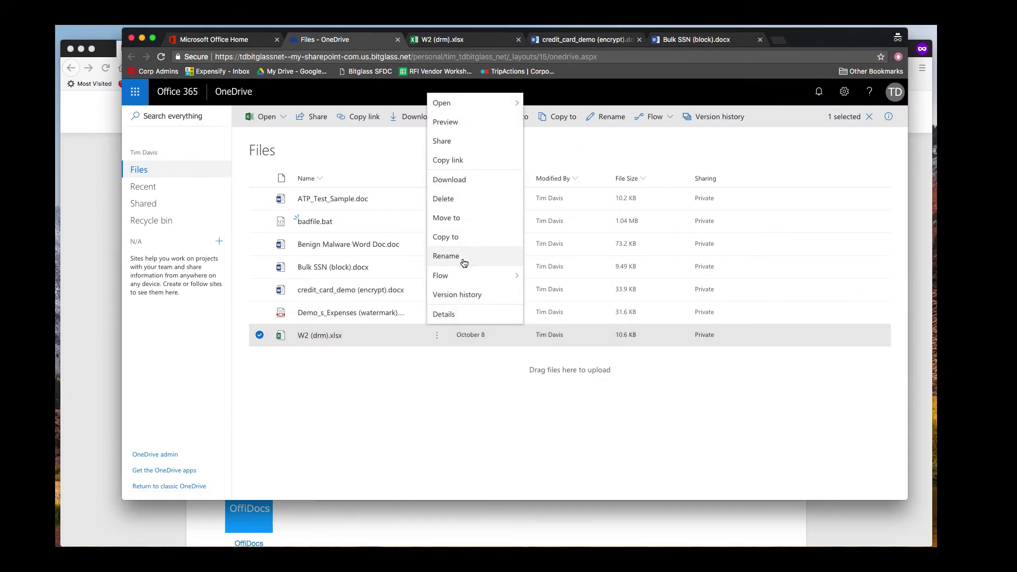
{"action": "left_click", "coordinate": [461, 181]}
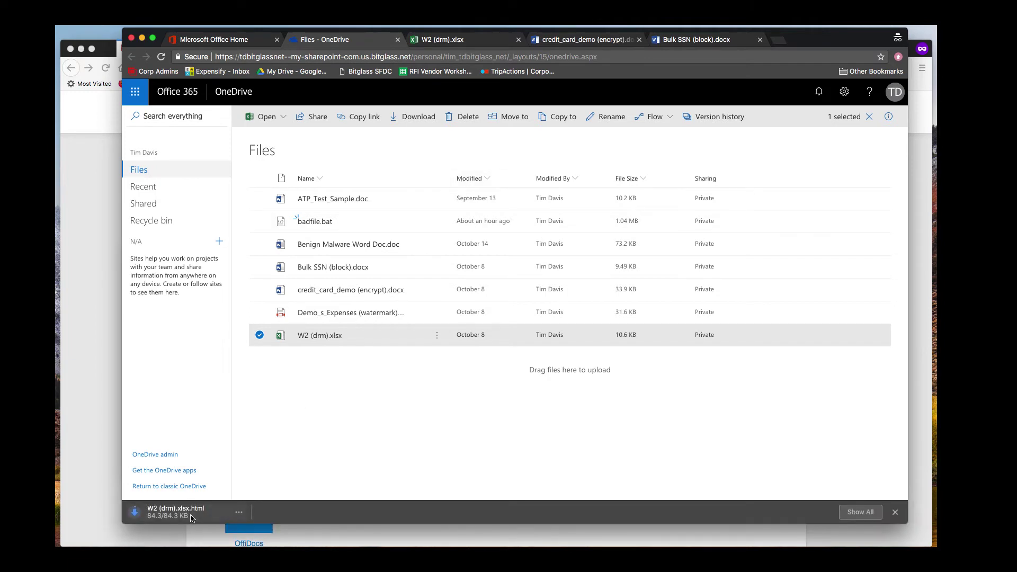
{"action": "left_click", "coordinate": [174, 511]}
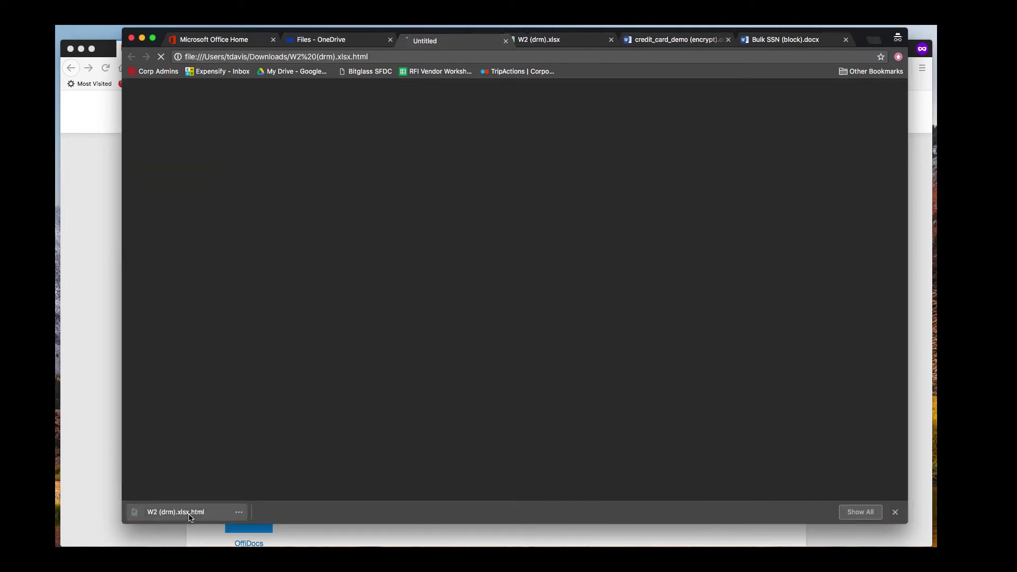
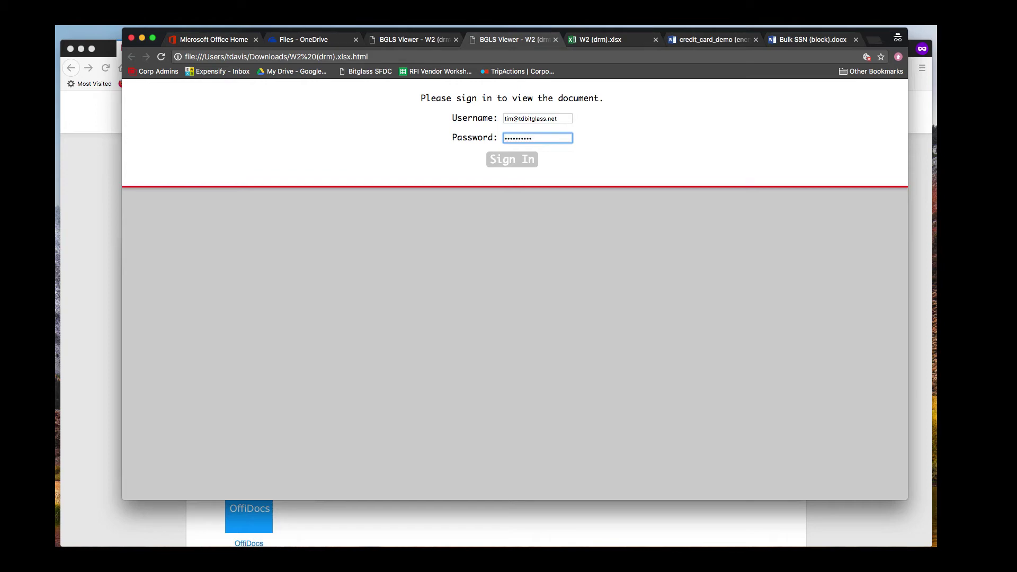
Step: Sign in to the Bitglass DRM Viewer to view W2 (drm).xlsx, then sign out
{"action": "left_click", "coordinate": [510, 158]}
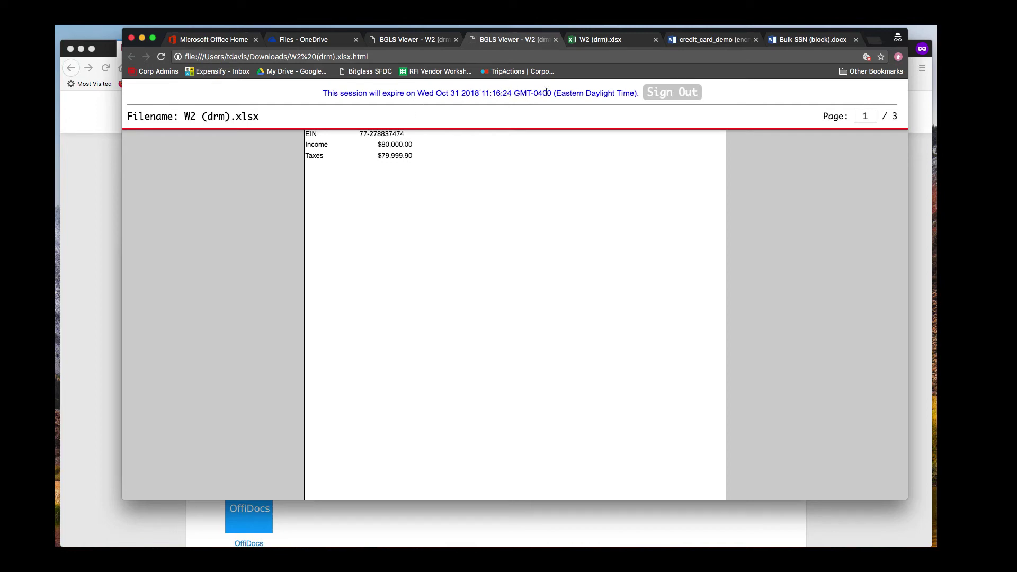
{"action": "left_click", "coordinate": [666, 93]}
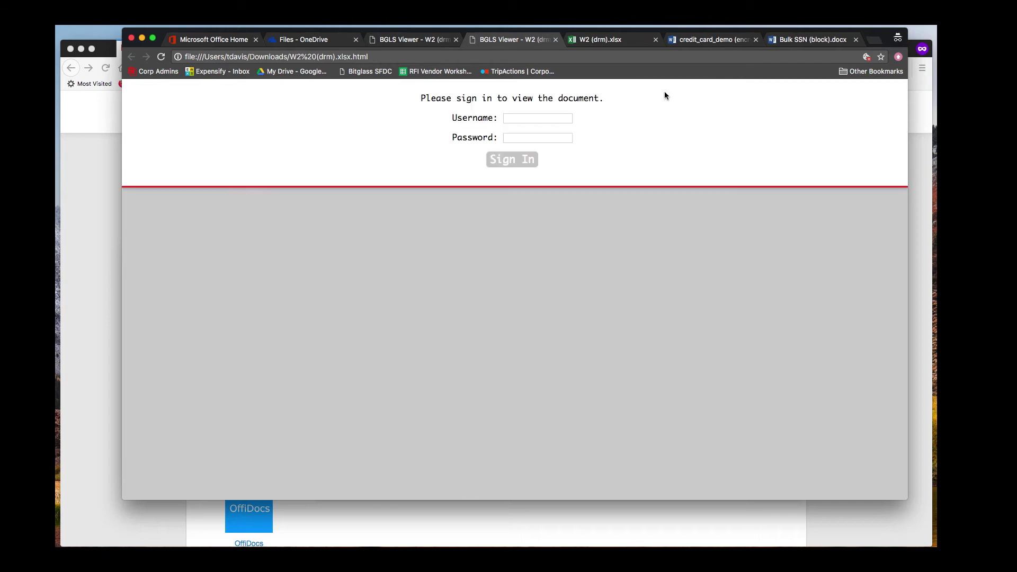
Step: Close the duplicate W2 viewer tabs and return to the OneDrive file list
{"action": "left_click", "coordinate": [556, 40]}
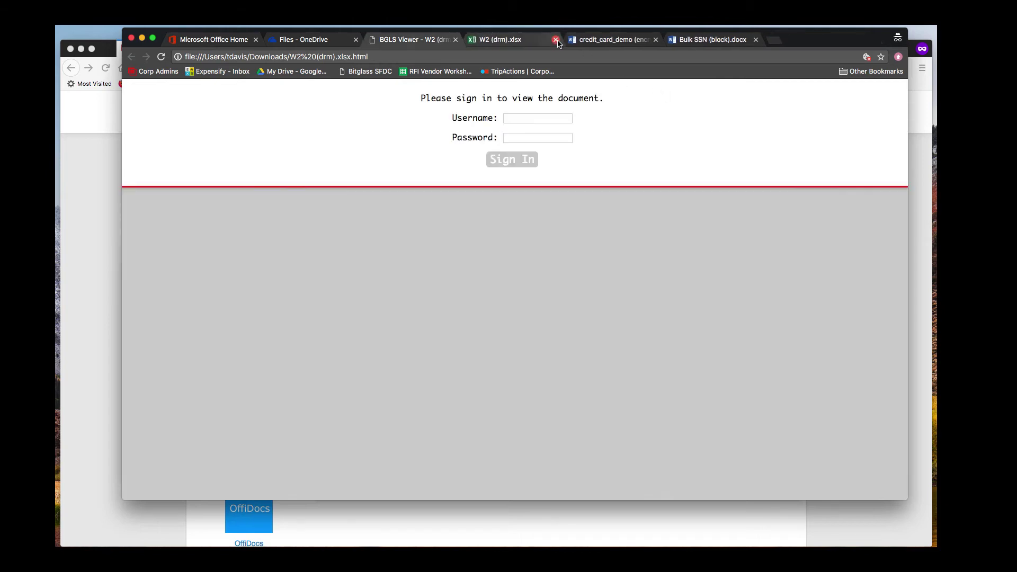
{"action": "left_click", "coordinate": [456, 40]}
{"action": "left_click", "coordinate": [331, 42]}
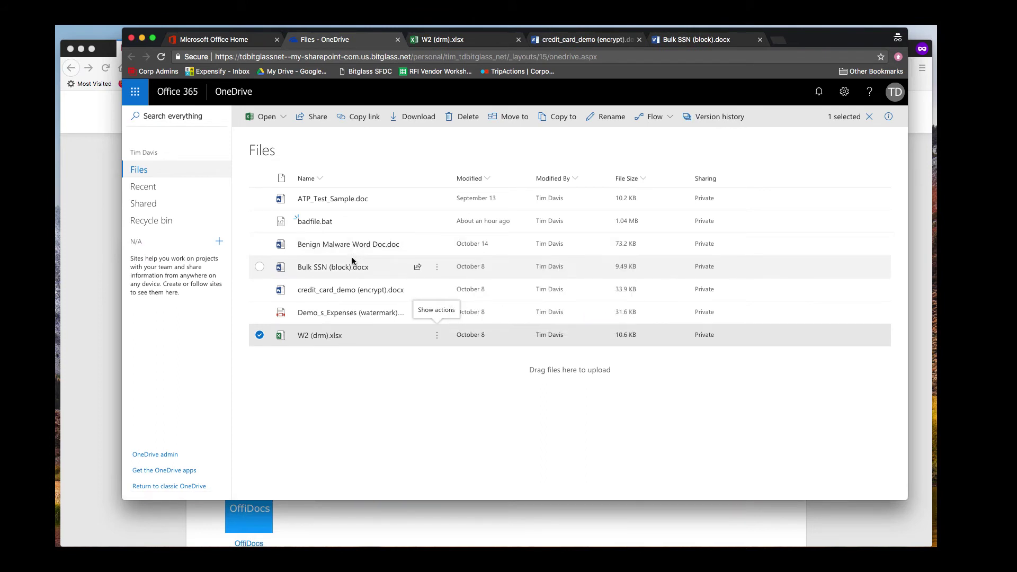
Step: Download Demo_s_Expenses (watermark).pdf from OneDrive and open the downloaded copy
{"action": "mouse_move", "coordinate": [355, 315]}
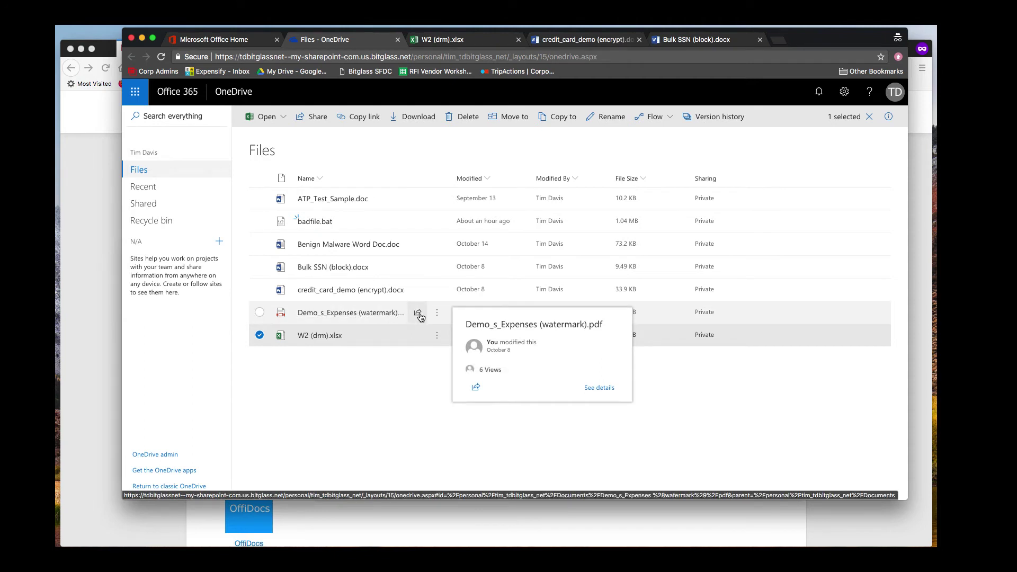
{"action": "left_click", "coordinate": [438, 315]}
{"action": "left_click", "coordinate": [473, 351]}
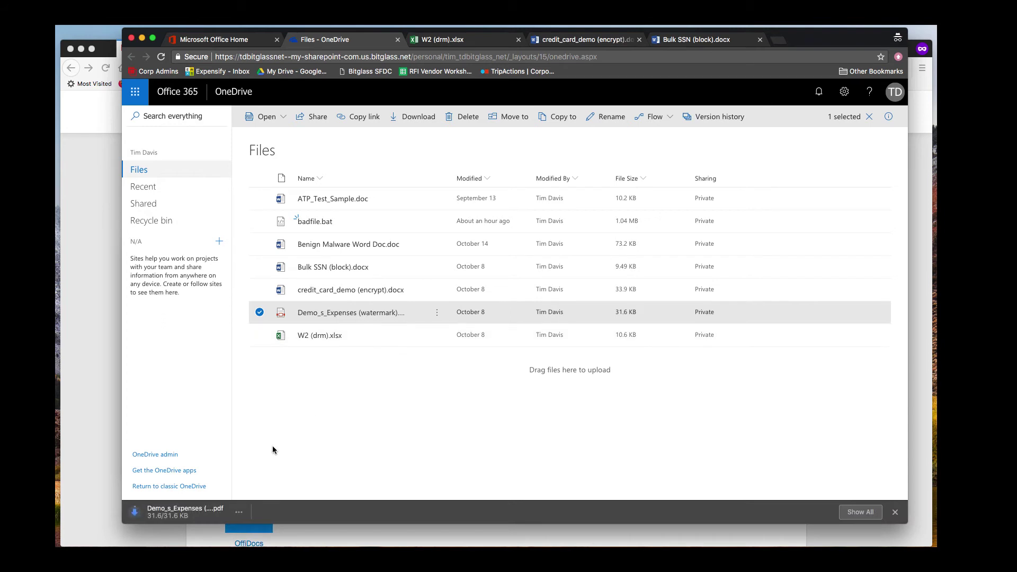
{"action": "double_click", "coordinate": [200, 519]}
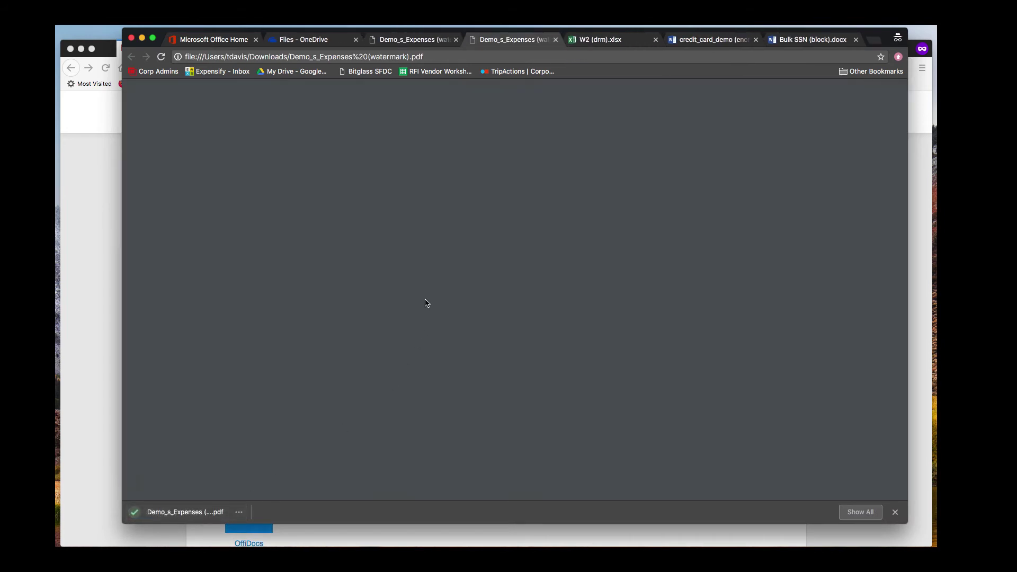
Step: Scroll down to the Bitglass Watermark Notice on page 2 of the expenses PDF, then back up
{"action": "scroll", "coordinate": [415, 302], "scroll_direction": "down", "scroll_amount": 10}
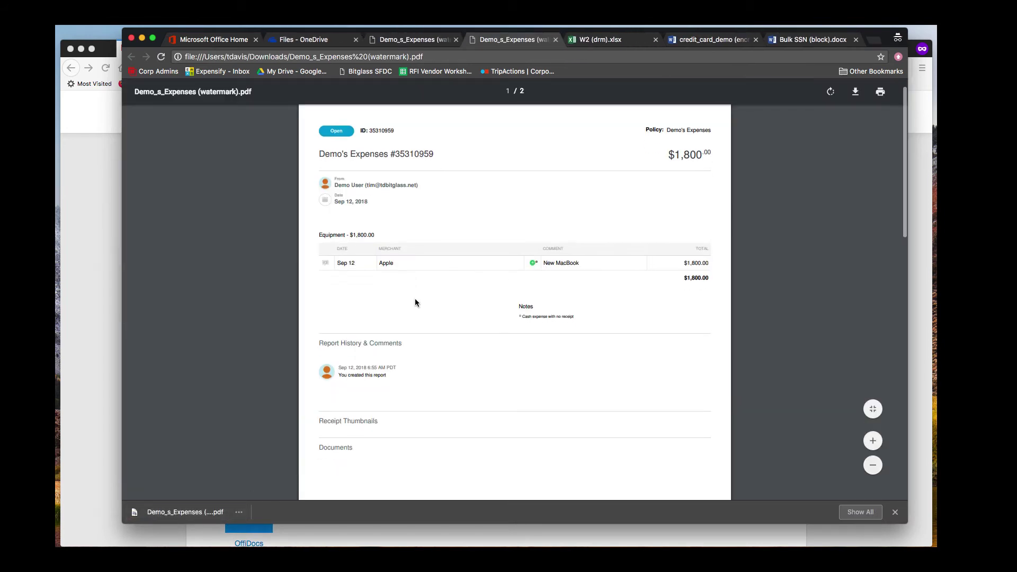
{"action": "scroll", "coordinate": [415, 302], "scroll_direction": "down", "scroll_amount": 5}
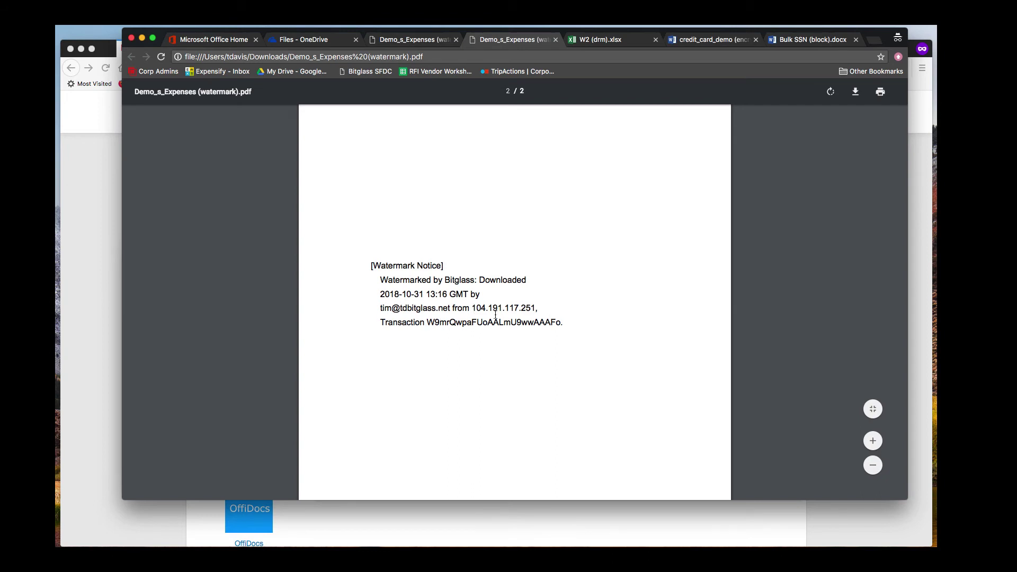
{"action": "scroll", "coordinate": [496, 314], "scroll_direction": "up", "scroll_amount": 5}
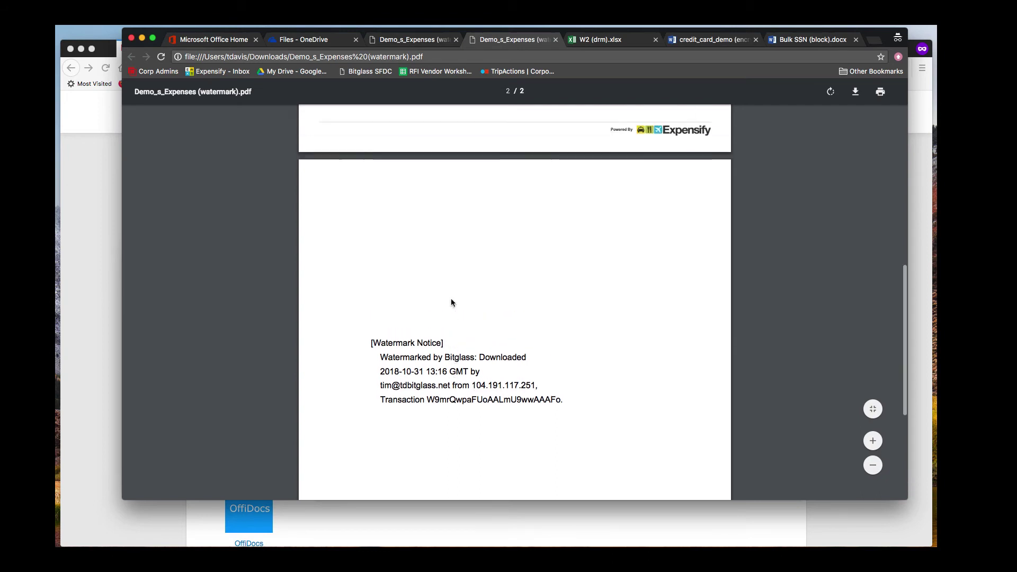
Step: Close the duplicate expenses PDF tab, open Benign Malware Word Doc.doc in Word Online, and scroll through it
{"action": "left_click", "coordinate": [555, 41]}
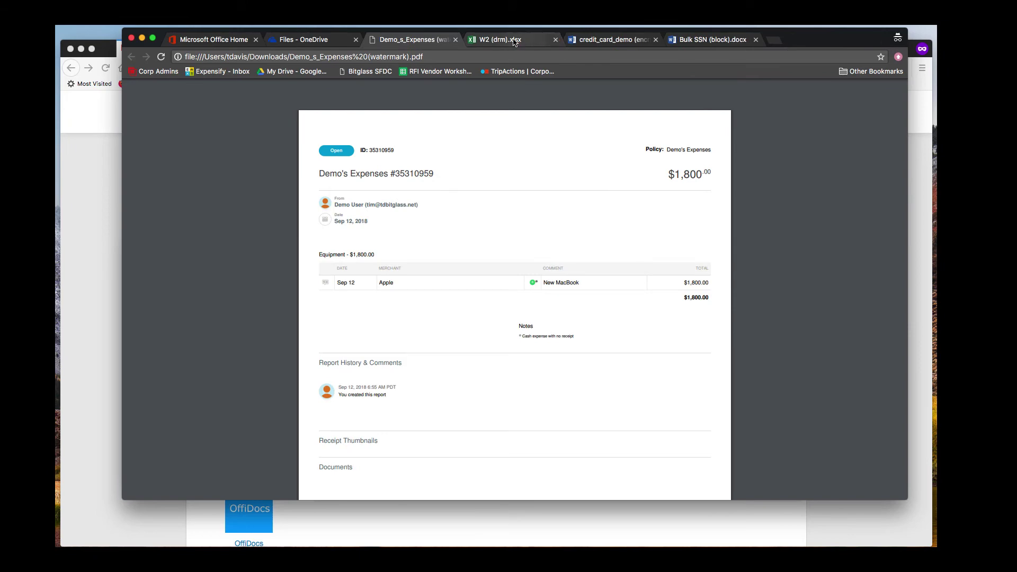
{"action": "left_click", "coordinate": [319, 40]}
{"action": "mouse_move", "coordinate": [356, 246]}
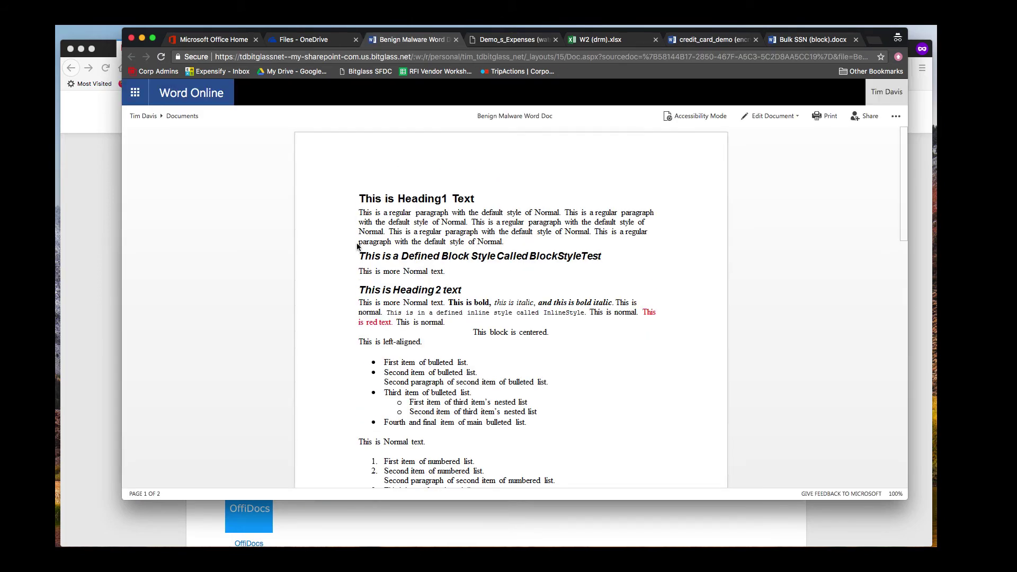
{"action": "scroll", "coordinate": [445, 255], "scroll_direction": "down", "scroll_amount": 10}
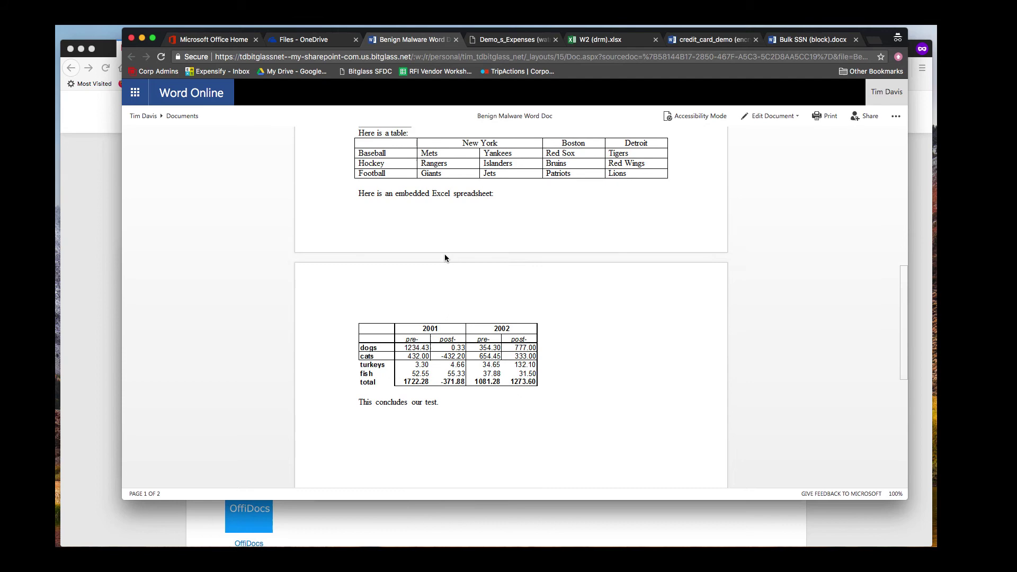
{"action": "scroll", "coordinate": [445, 255], "scroll_direction": "up", "scroll_amount": 10}
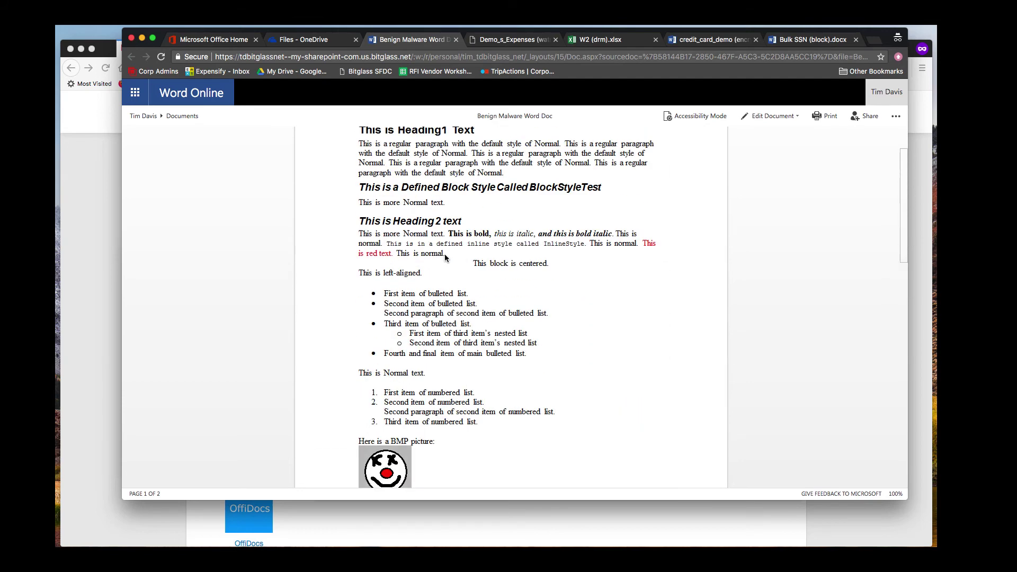
Step: Download Benign Malware Word Doc.doc, open it to see the company-policy block notice, then close it
{"action": "left_click", "coordinate": [316, 41]}
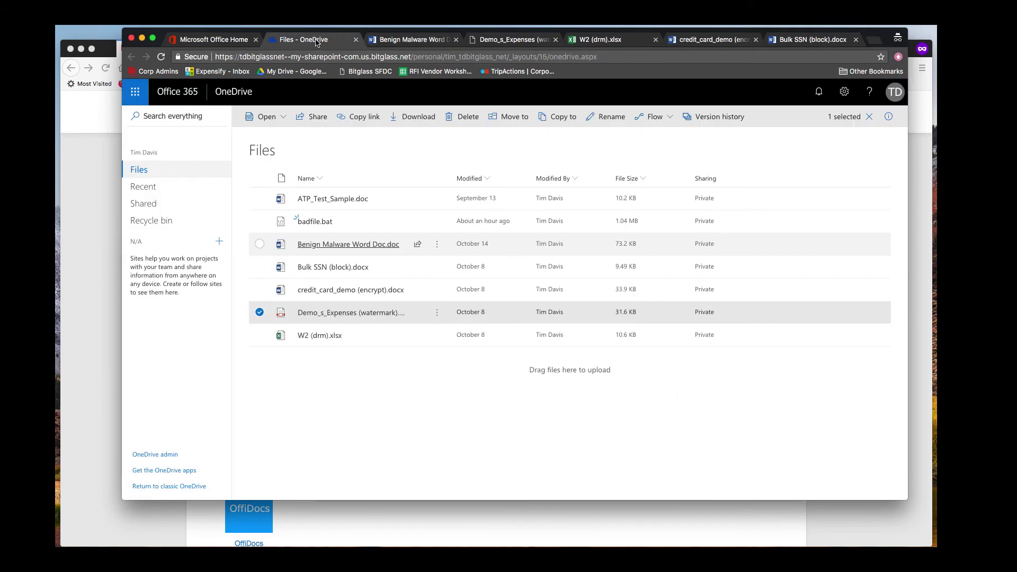
{"action": "left_click", "coordinate": [437, 246]}
{"action": "left_click", "coordinate": [457, 340]}
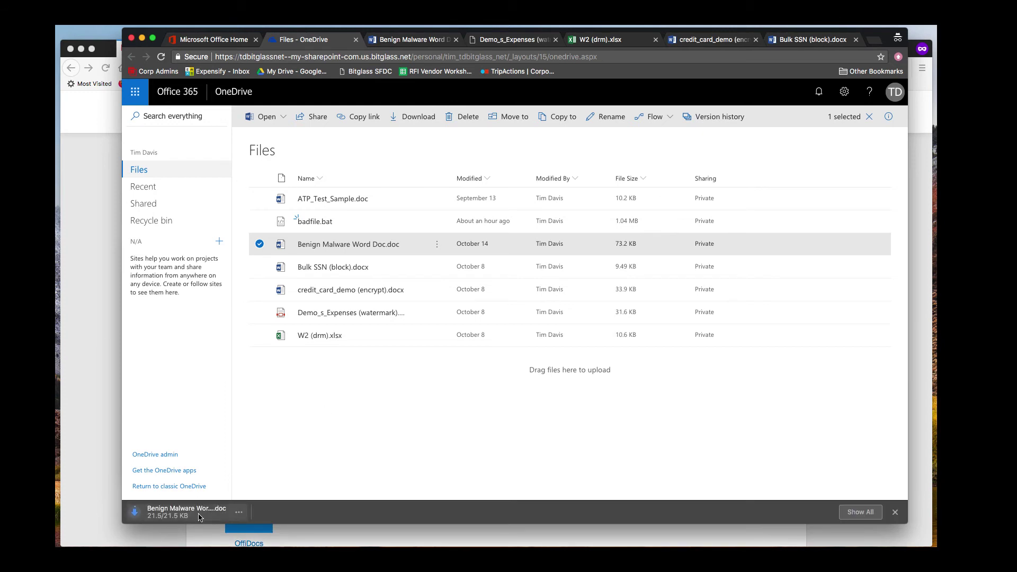
{"action": "left_click", "coordinate": [195, 514]}
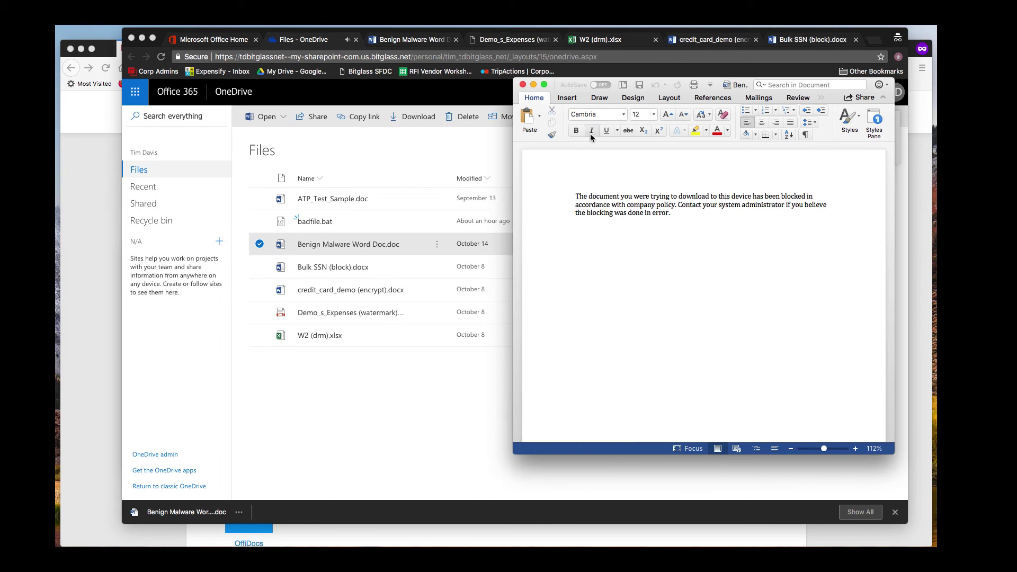
{"action": "left_click", "coordinate": [523, 85]}
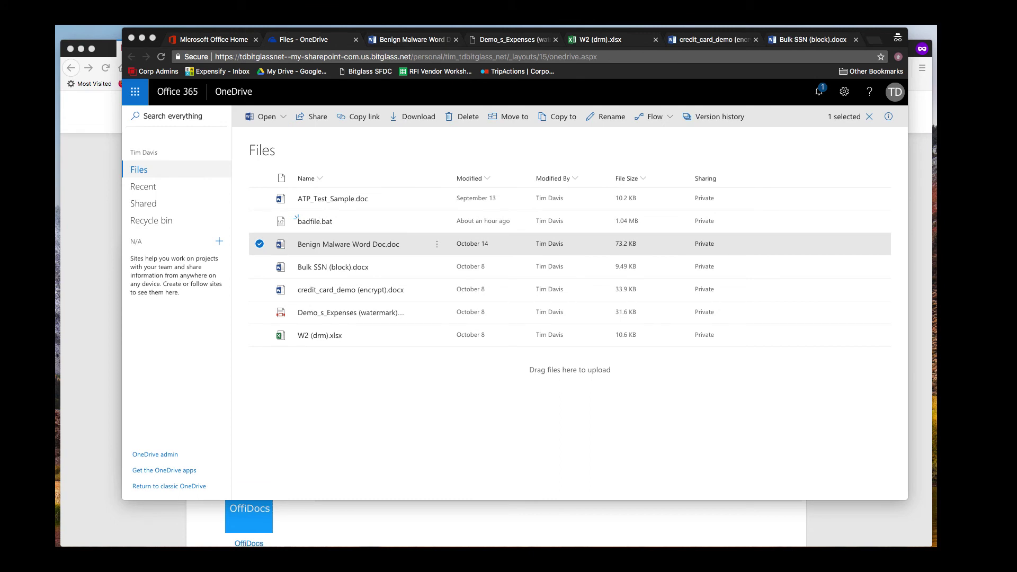
Step: Drag Cyber Security Pattern Match.docx from Finder's Test Files folder onto OneDrive to upload it
{"action": "key", "text": "super+Tab"}
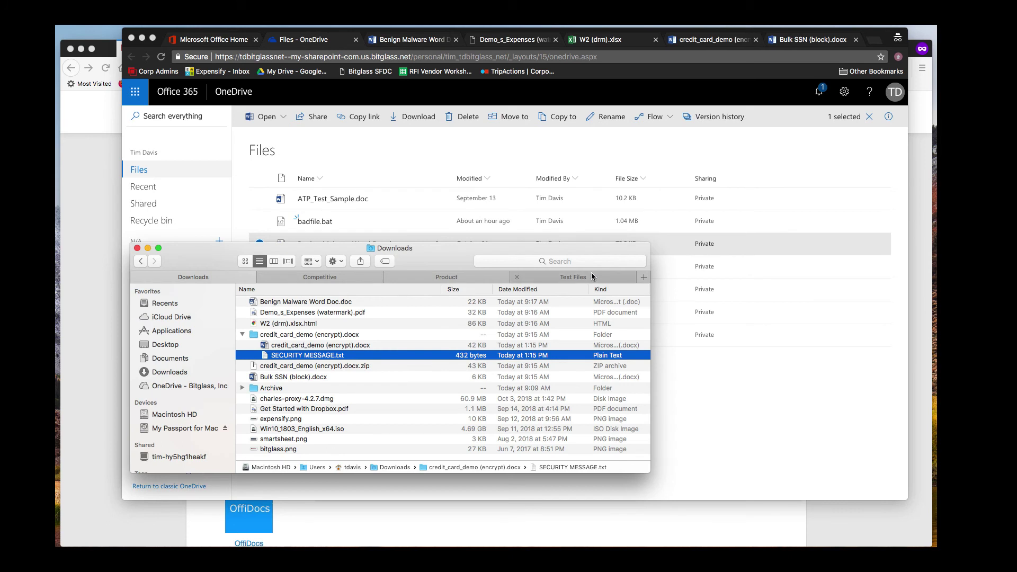
{"action": "left_click", "coordinate": [583, 277]}
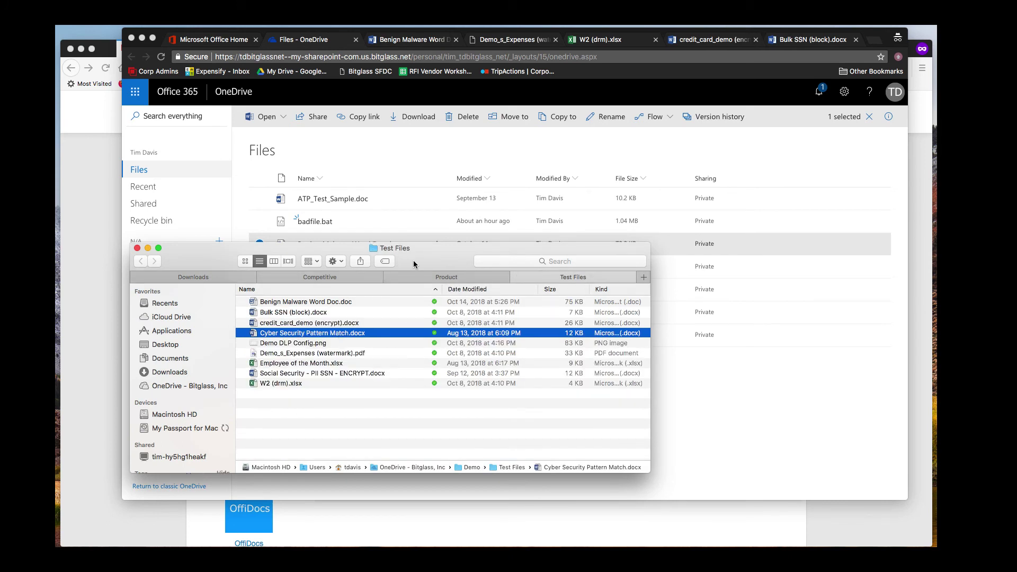
{"action": "left_click_drag", "start_coordinate": [413, 262], "coordinate": [327, 352]}
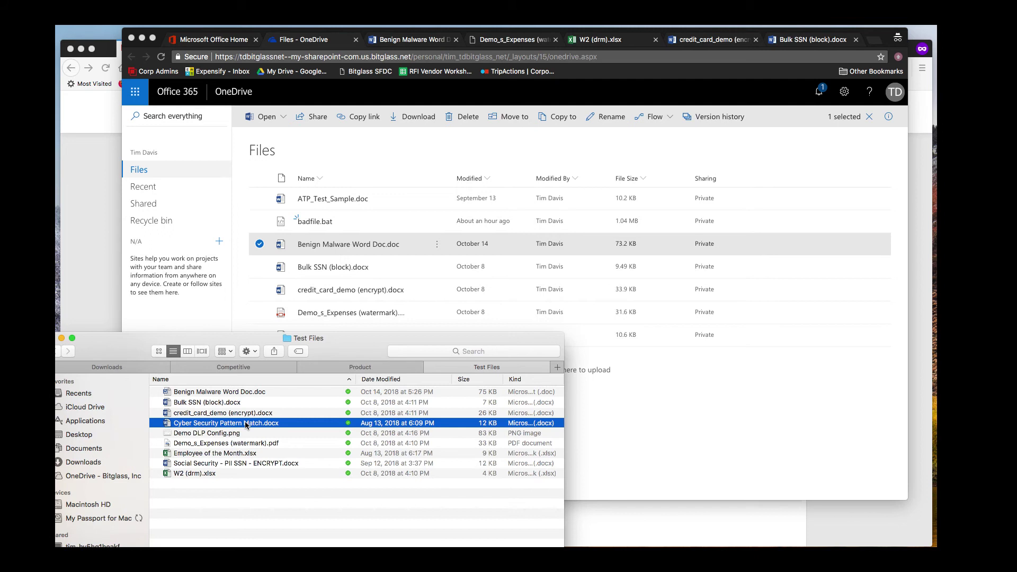
{"action": "left_click_drag", "start_coordinate": [246, 425], "coordinate": [708, 390]}
{"action": "left_click", "coordinate": [666, 398]}
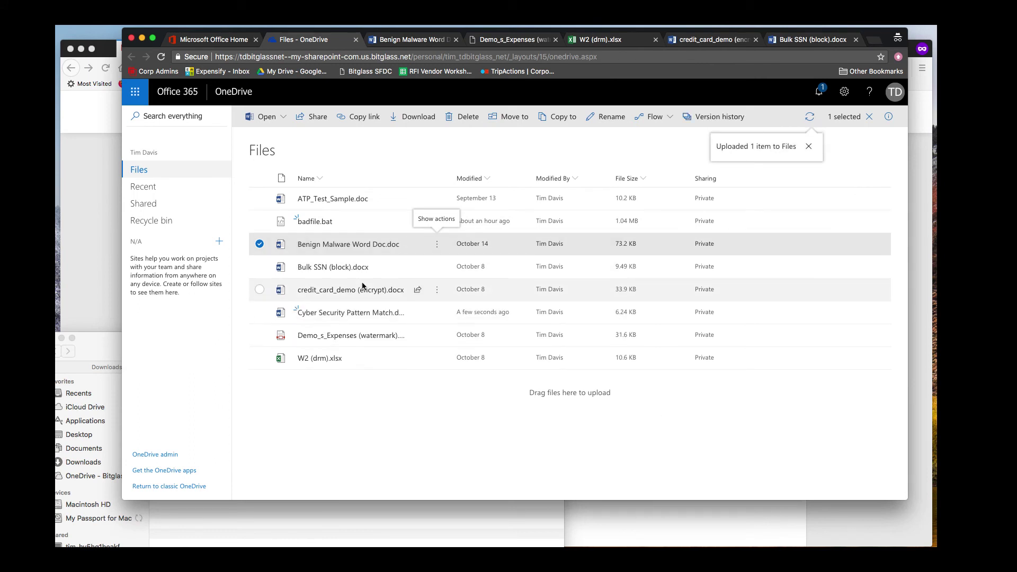
Step: Open uploaded Cyber Security Pattern Match in Word Online, compare with the local copy, then close Word
{"action": "left_click", "coordinate": [341, 313]}
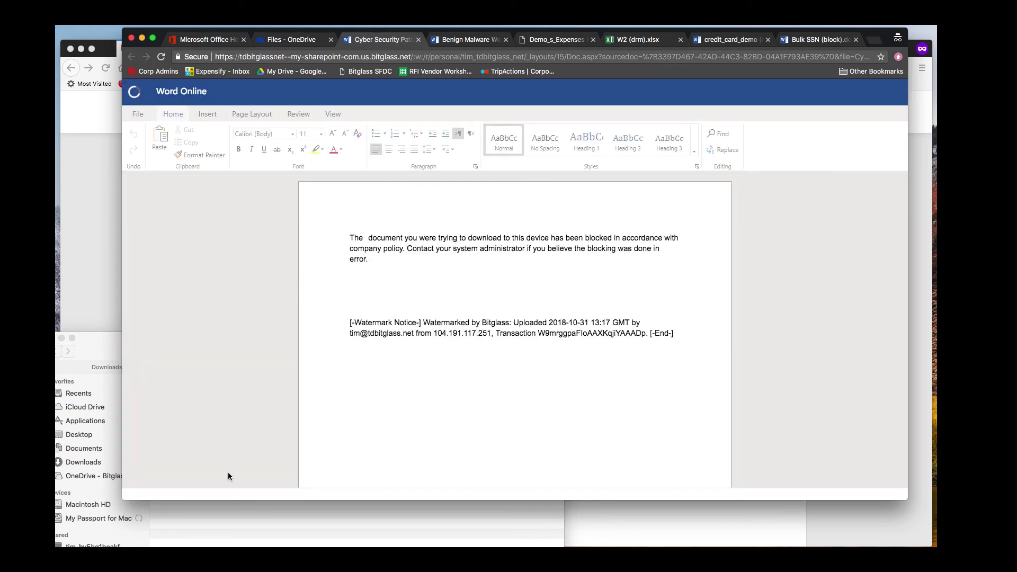
{"action": "left_click", "coordinate": [228, 509]}
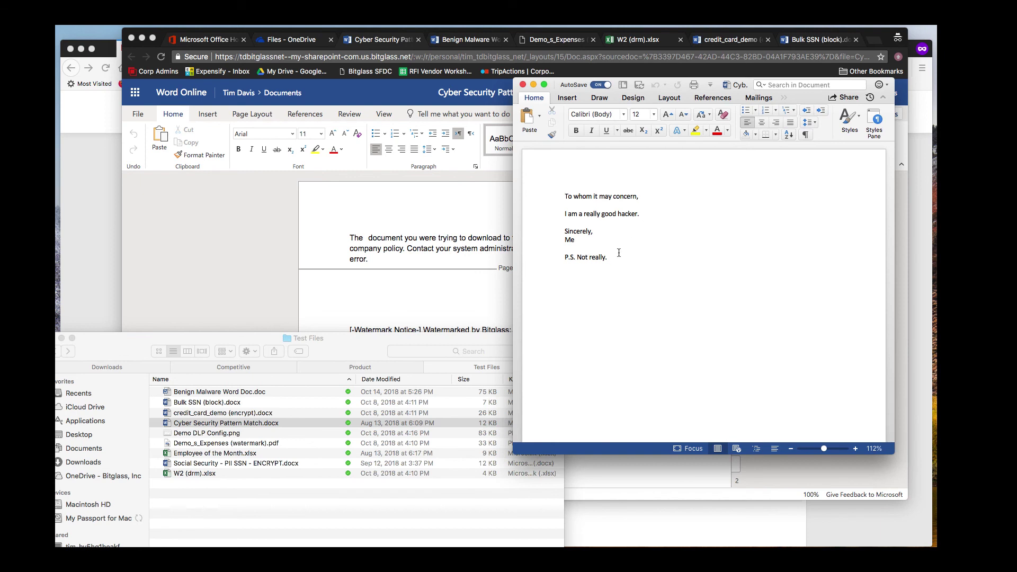
{"action": "left_click", "coordinate": [523, 85]}
{"action": "left_click", "coordinate": [291, 39]}
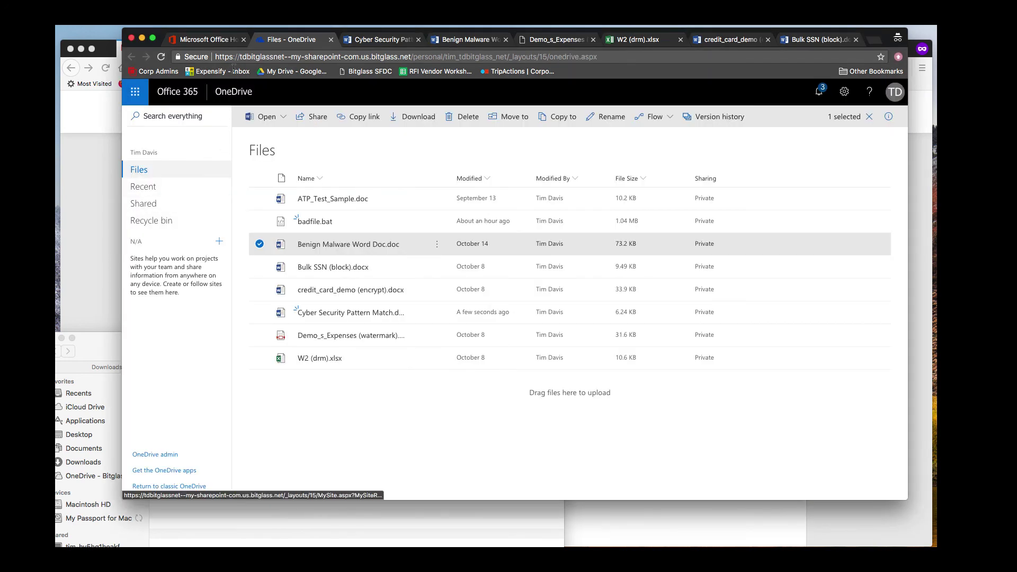
Step: Open Outlook and read the Malware, Confidential Content and Bitglass Trial notification emails
{"action": "left_click", "coordinate": [220, 42]}
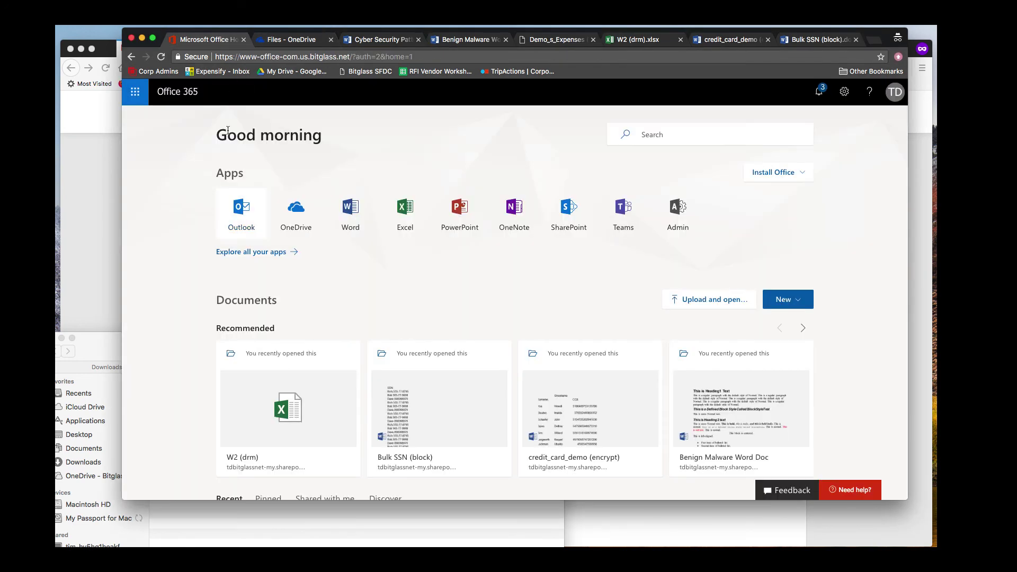
{"action": "left_click", "coordinate": [241, 210]}
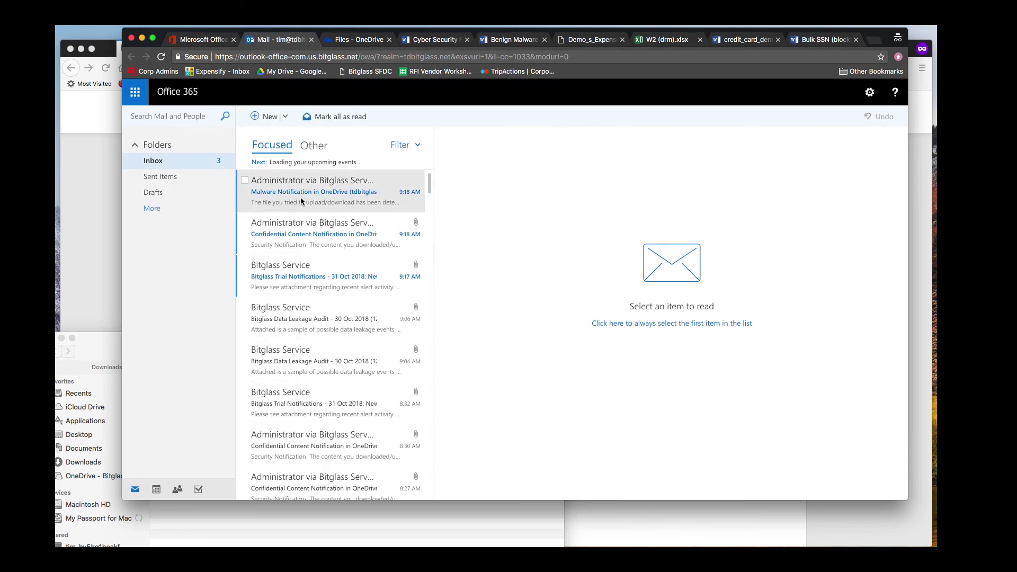
{"action": "left_click", "coordinate": [300, 201]}
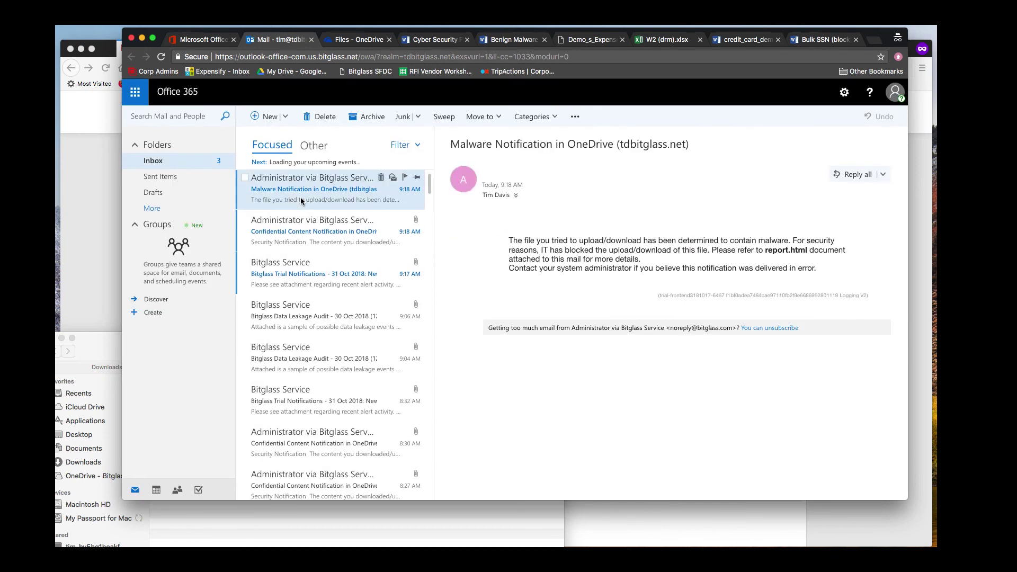
{"action": "left_click", "coordinate": [314, 241]}
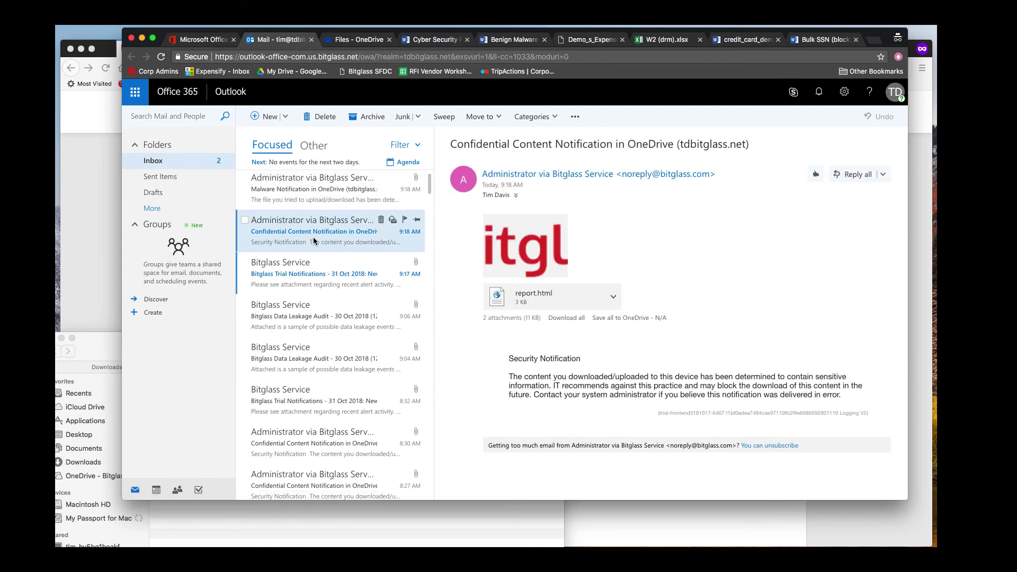
{"action": "left_click", "coordinate": [322, 278]}
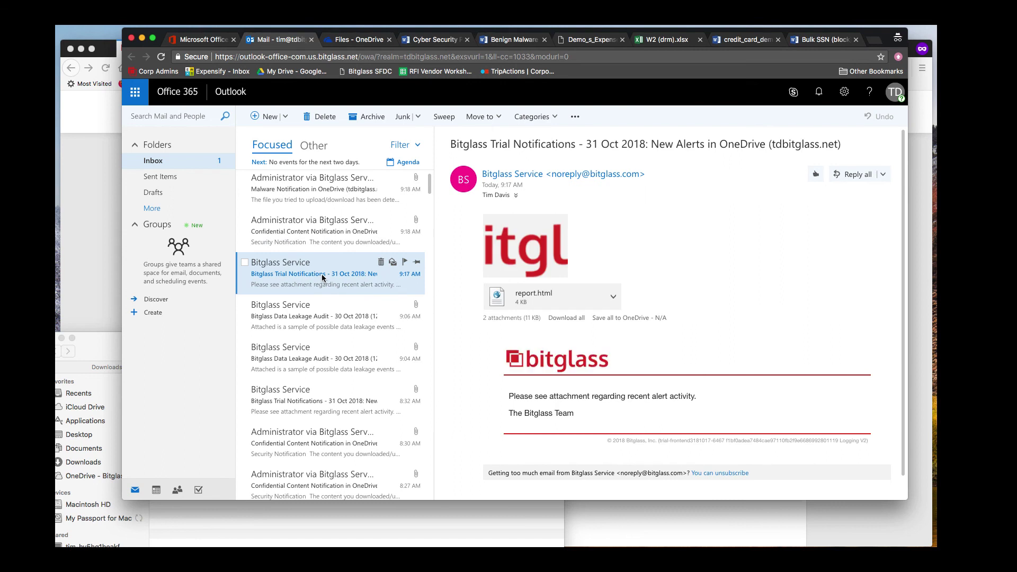
Step: Download the report.html attachment and open it to view the Suspicious Data Usage events
{"action": "left_click", "coordinate": [613, 298]}
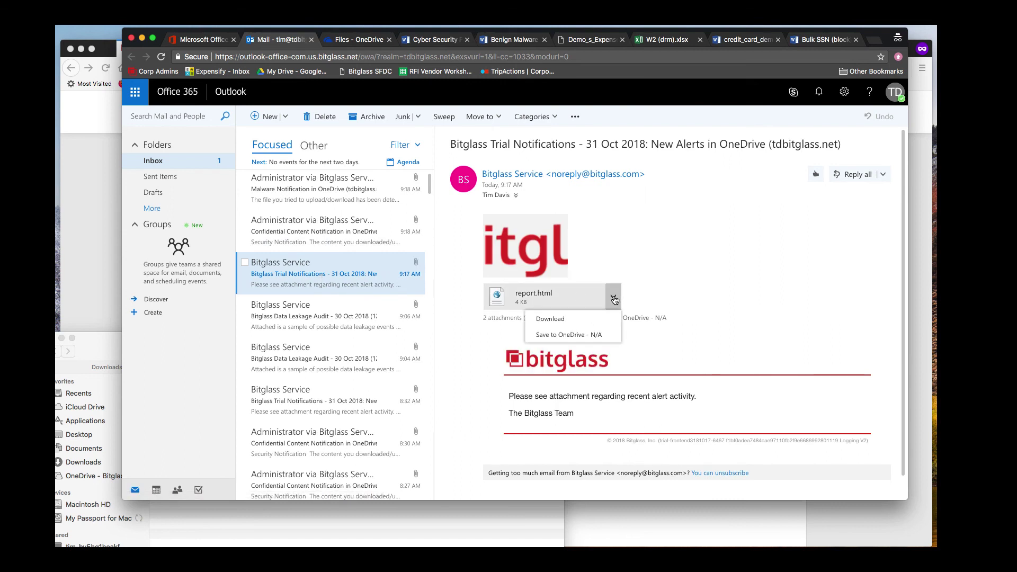
{"action": "left_click", "coordinate": [563, 319]}
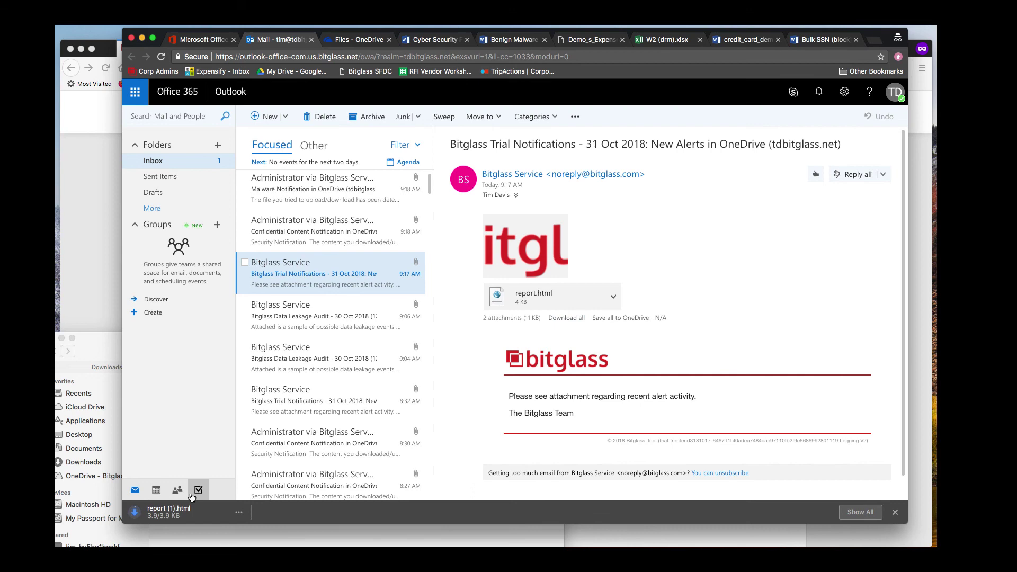
{"action": "left_click", "coordinate": [168, 511]}
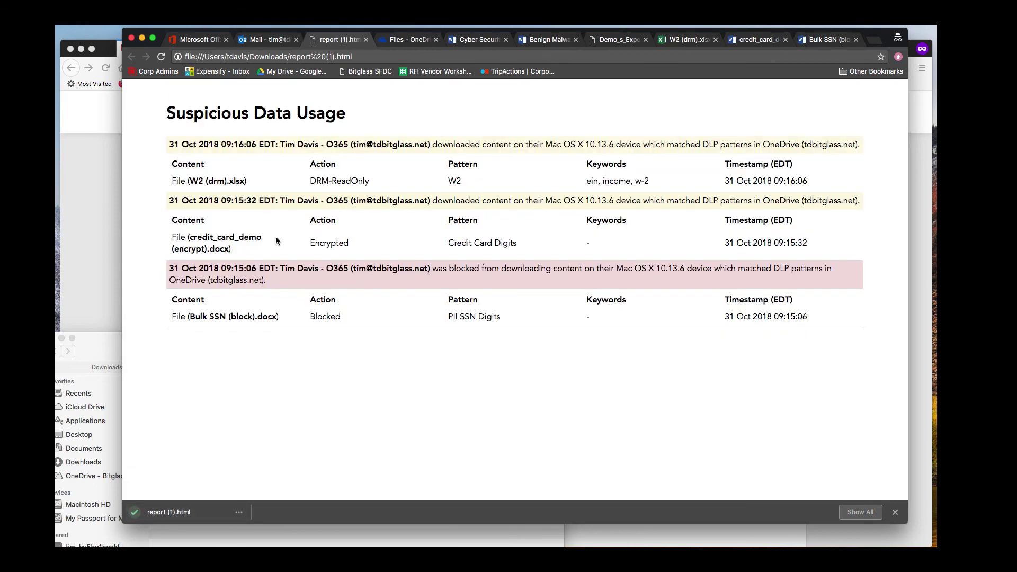